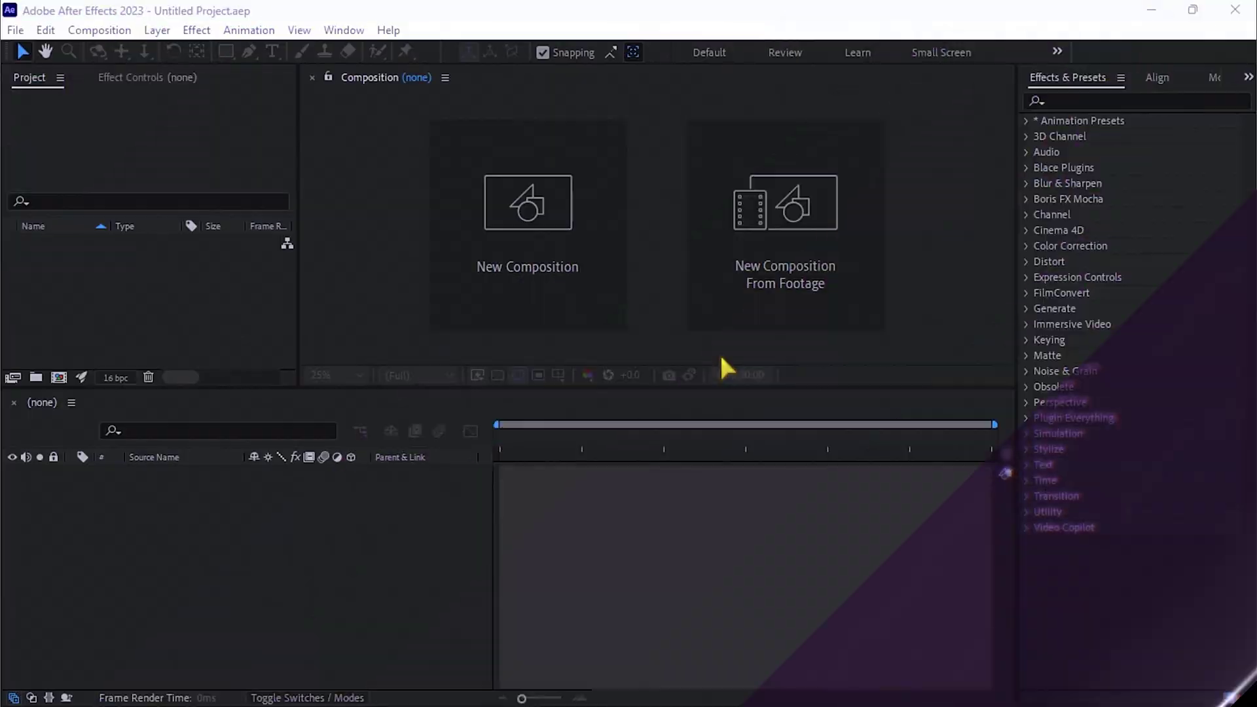
- Start a new composition named Chromatic text Reveal on the HD 1920x1080 25 fps preset
left_click(545, 223)
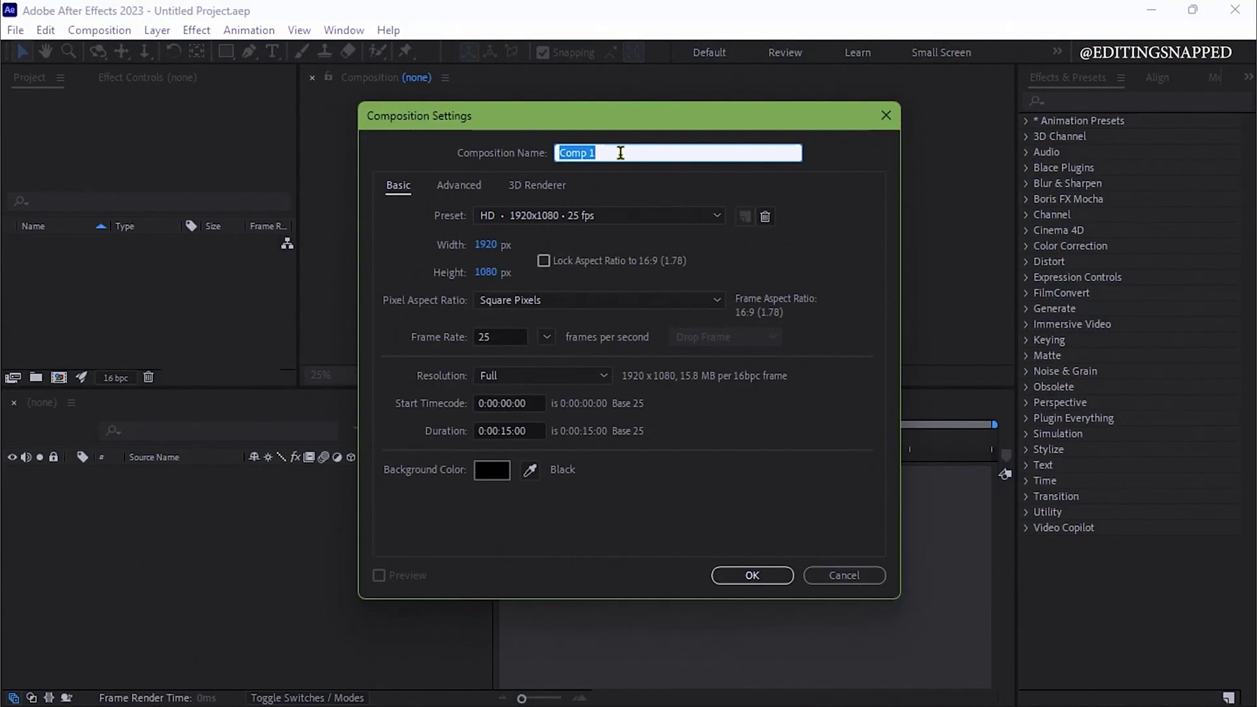
type("Chroma")
type("tic tez")
key("BackSpace")
type("xt Rev")
type("eal")
left_click(545, 214)
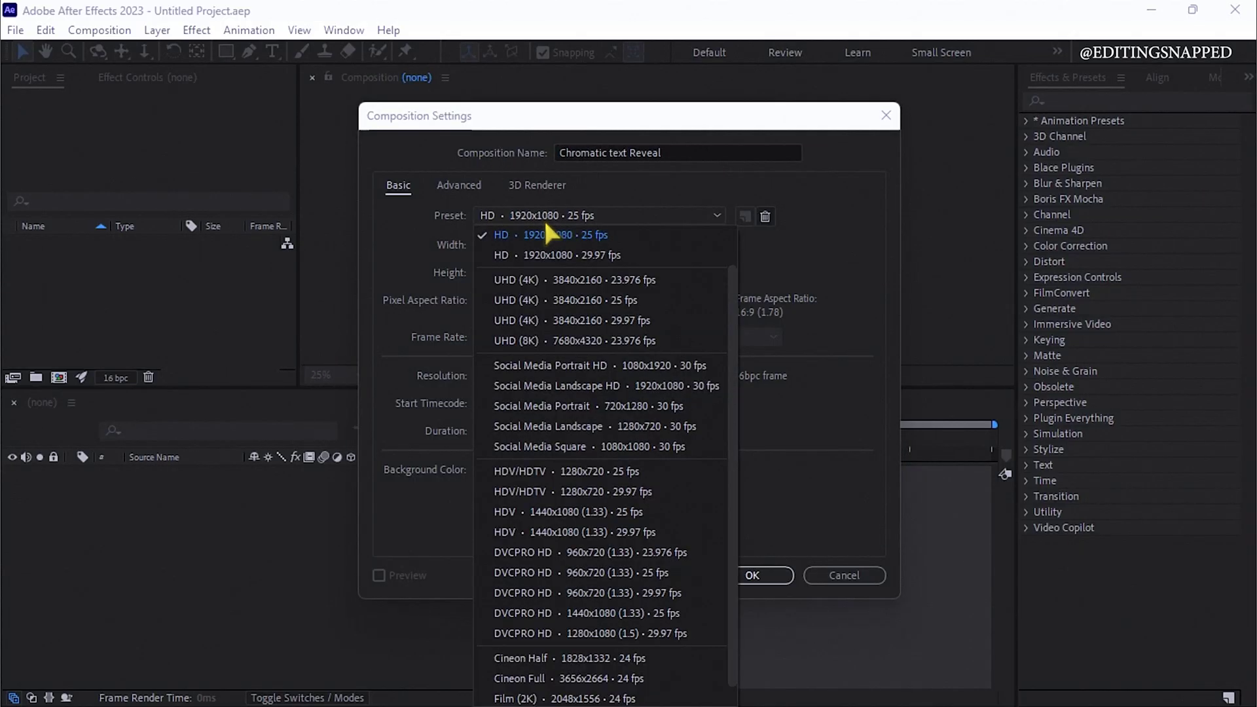
left_click(546, 237)
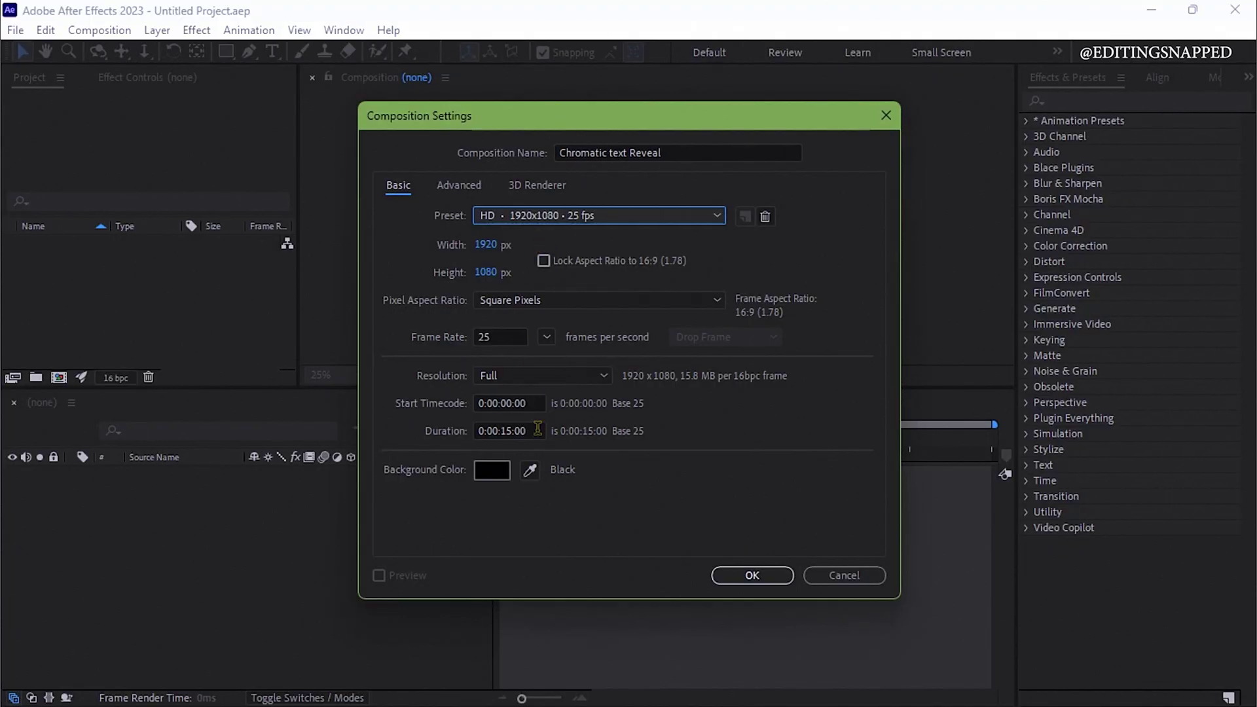
- Set a 15-second duration and a pure black background, then create the composition
left_click_drag(537, 430, 448, 432)
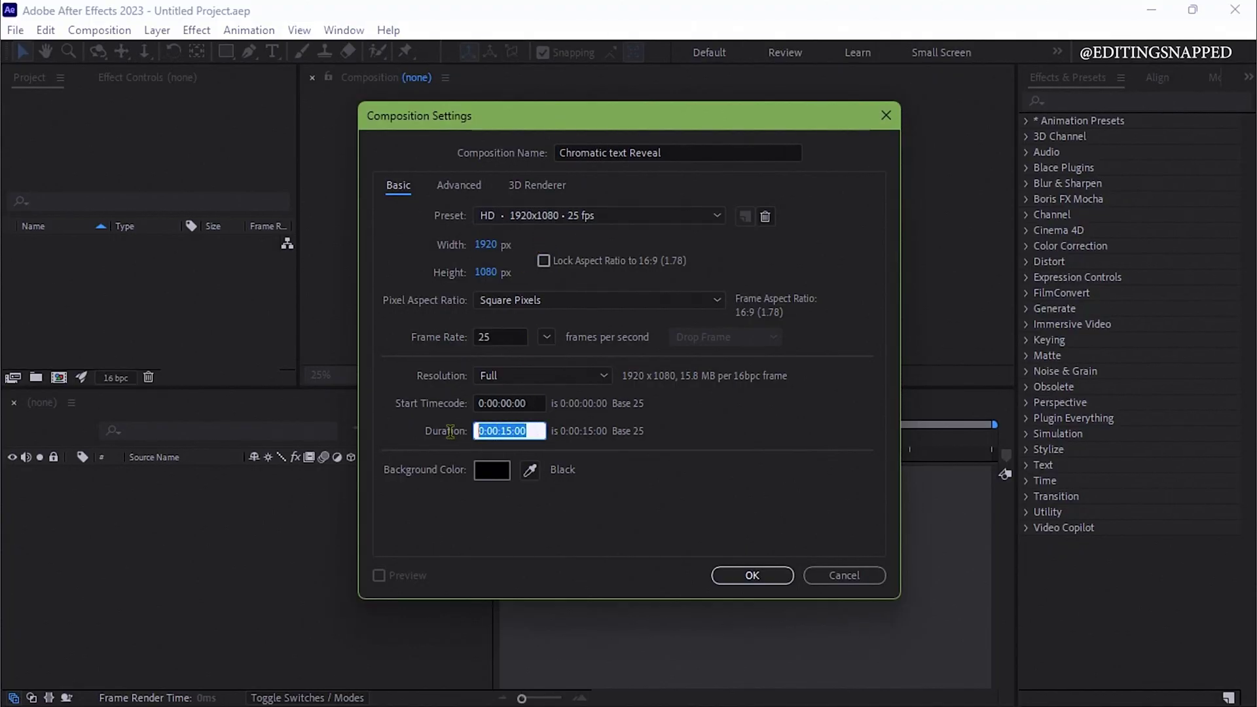
left_click(494, 472)
left_click_drag(791, 379, 633, 483)
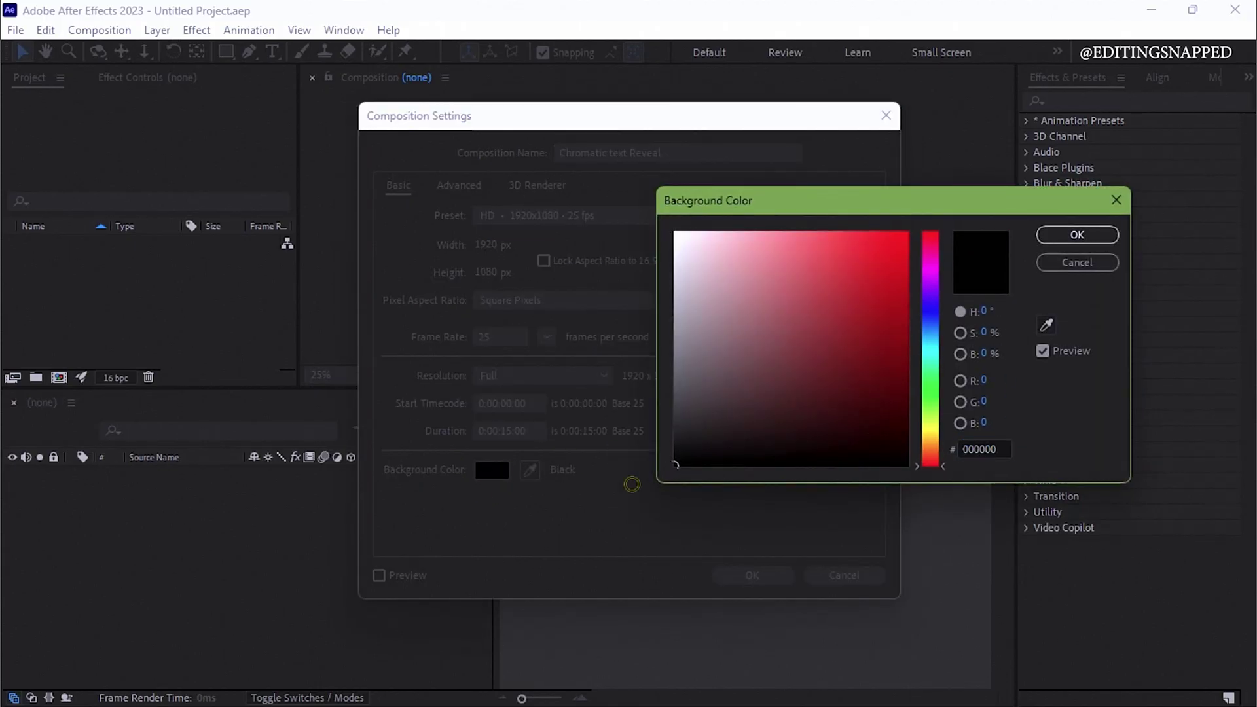
left_click(1078, 236)
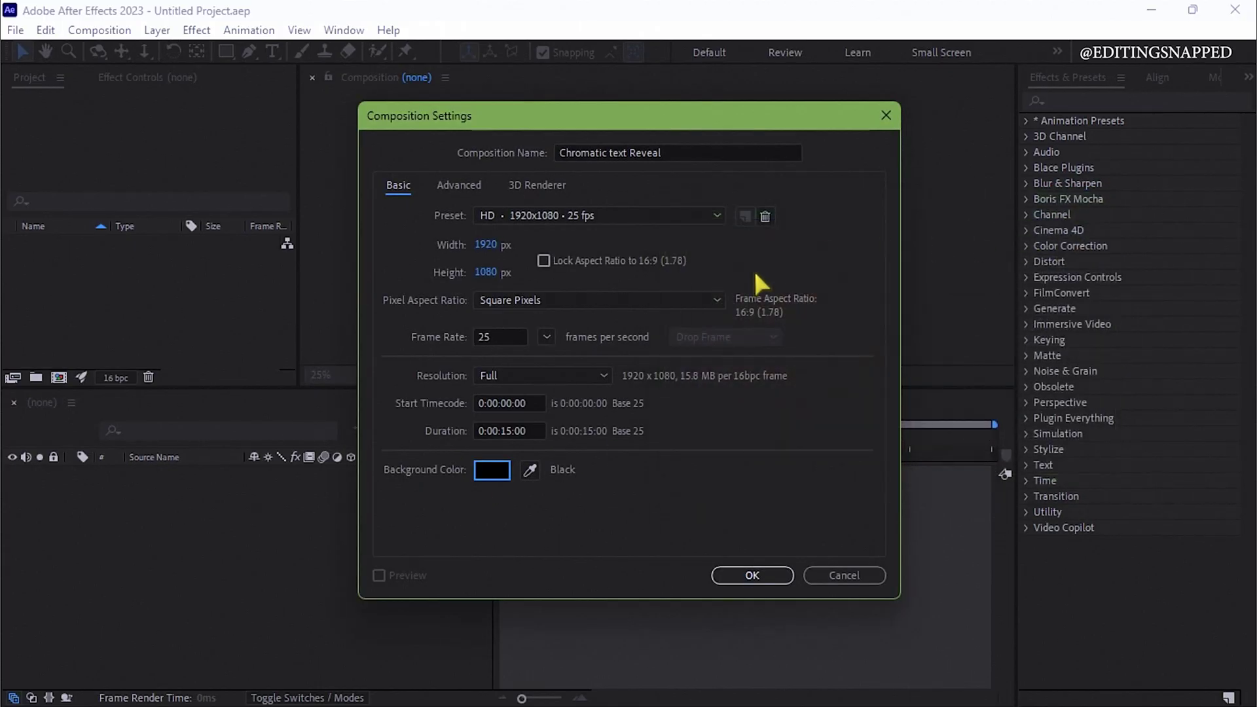
left_click(752, 575)
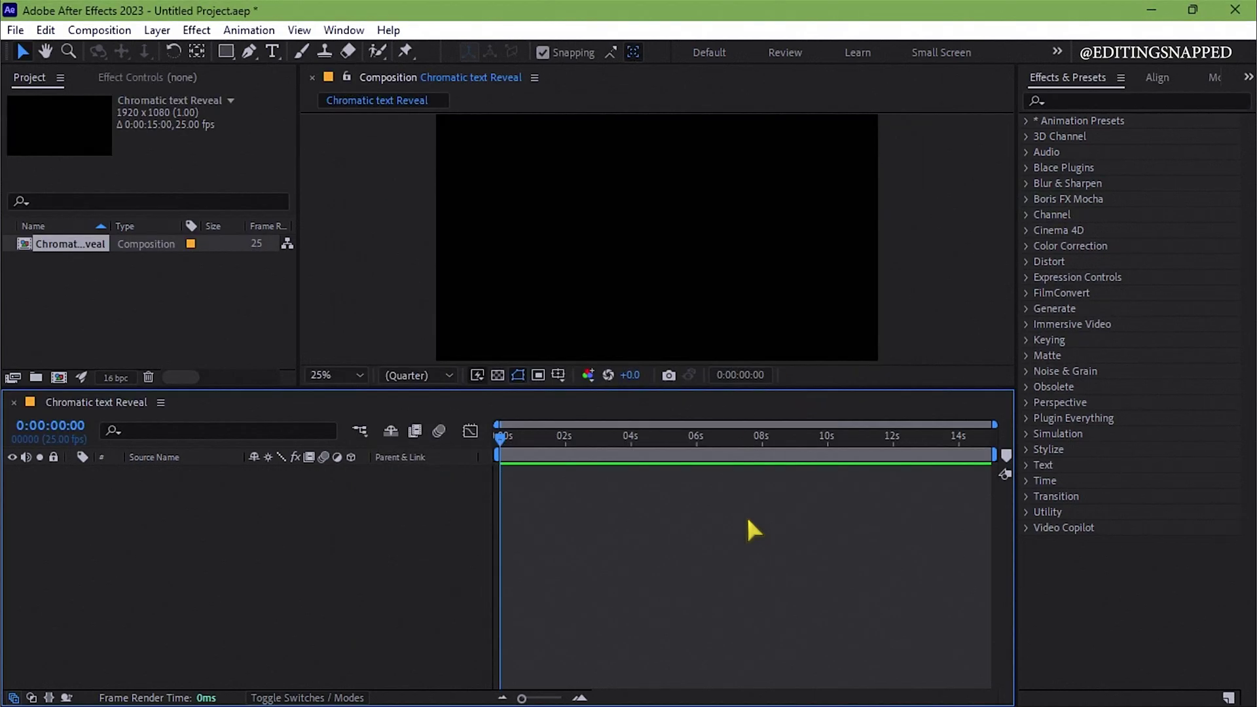
- Import PALLETE.png and add it as a layer in the composition
double_click(92, 268)
left_click(329, 207)
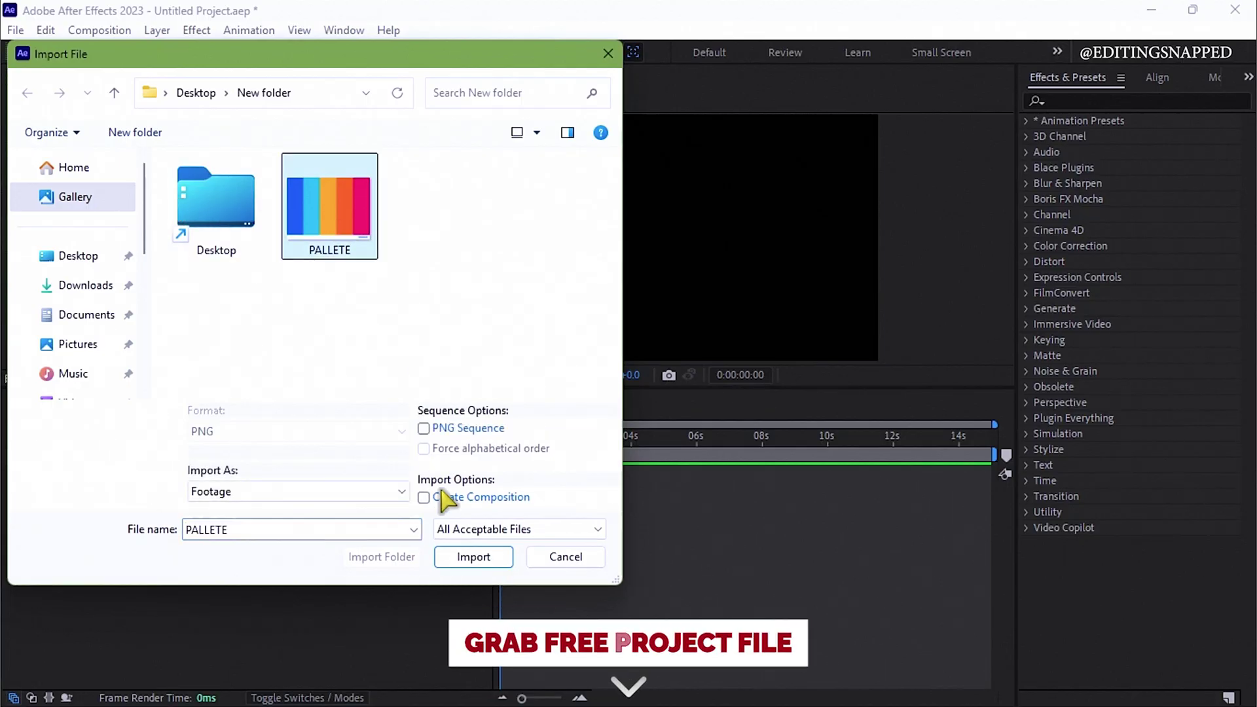
left_click(474, 568)
left_click_drag(60, 264, 182, 518)
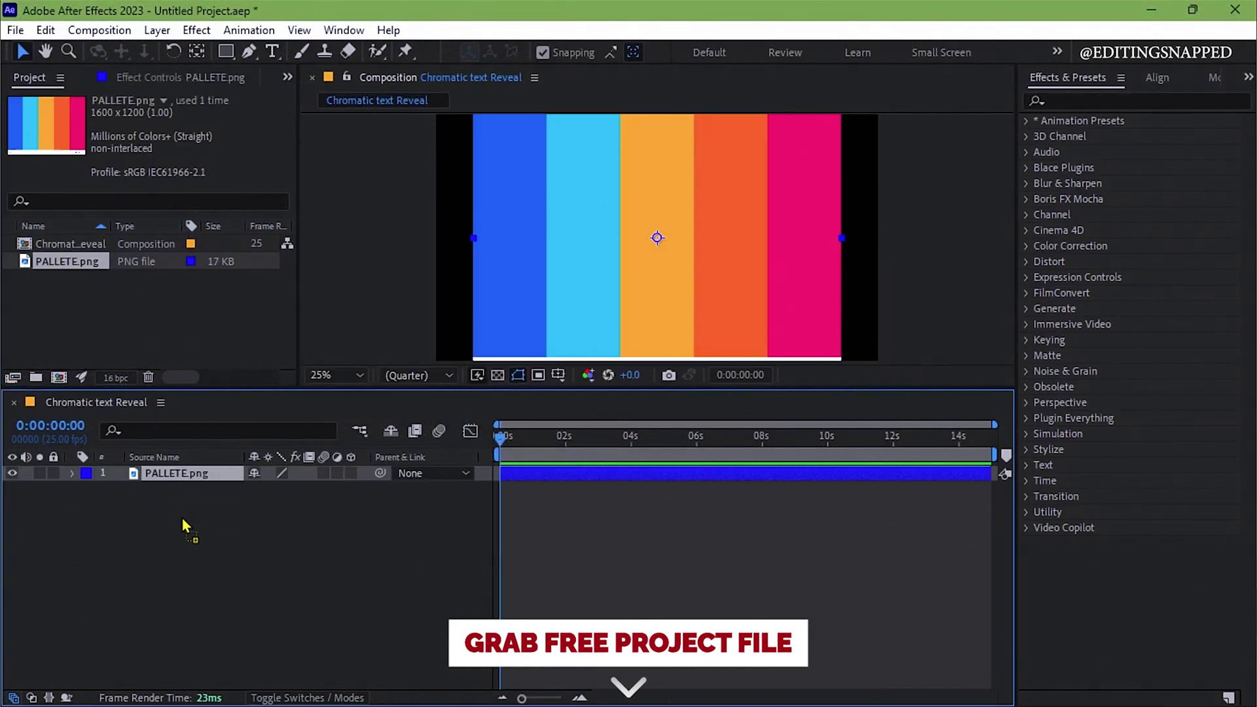
- Scale the palette layer to 22% and move it to the top-right corner
key("s")
left_click_drag(284, 488, 207, 491)
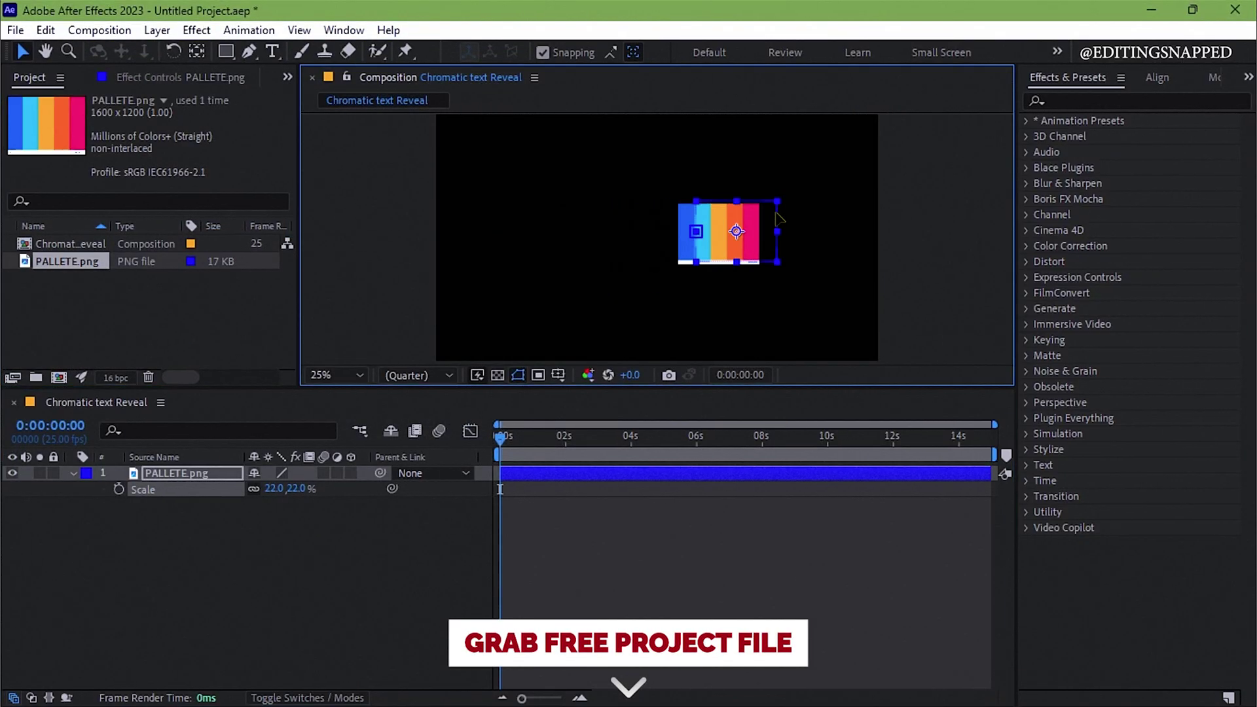
left_click_drag(655, 236, 831, 150)
left_click(253, 543)
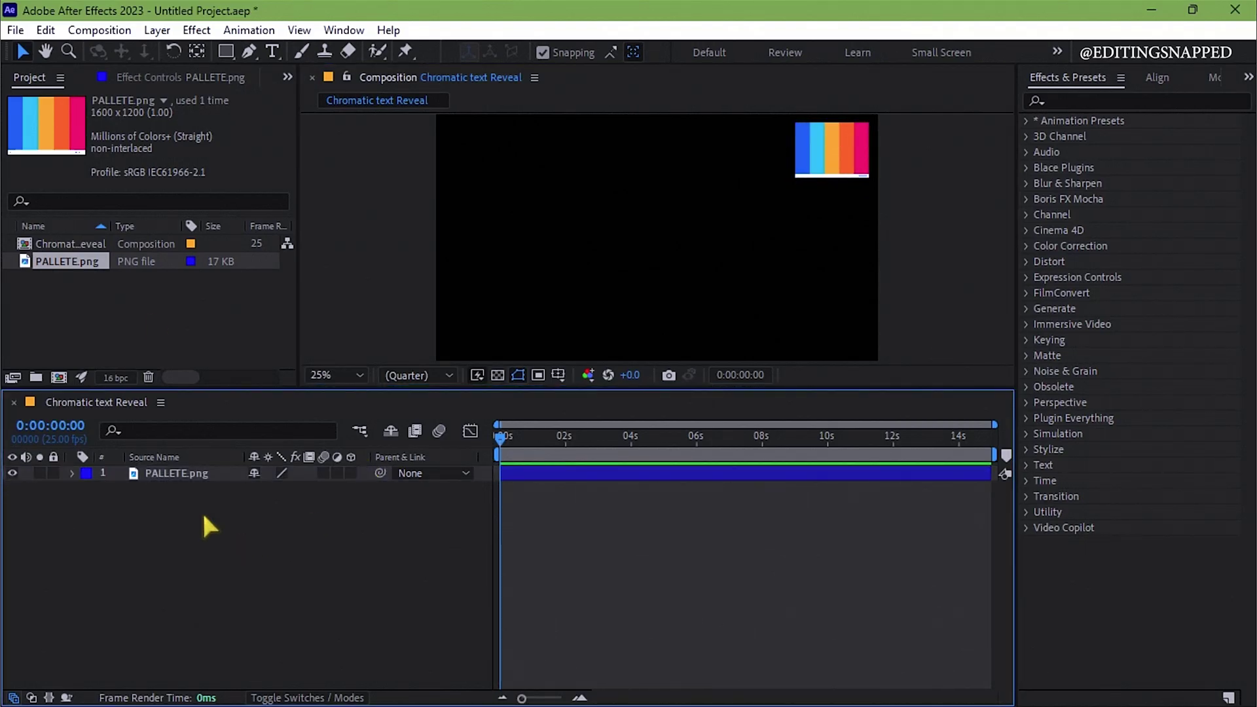
- Create a REVEAL text layer and colour it orange sampled from the palette
left_click(274, 53)
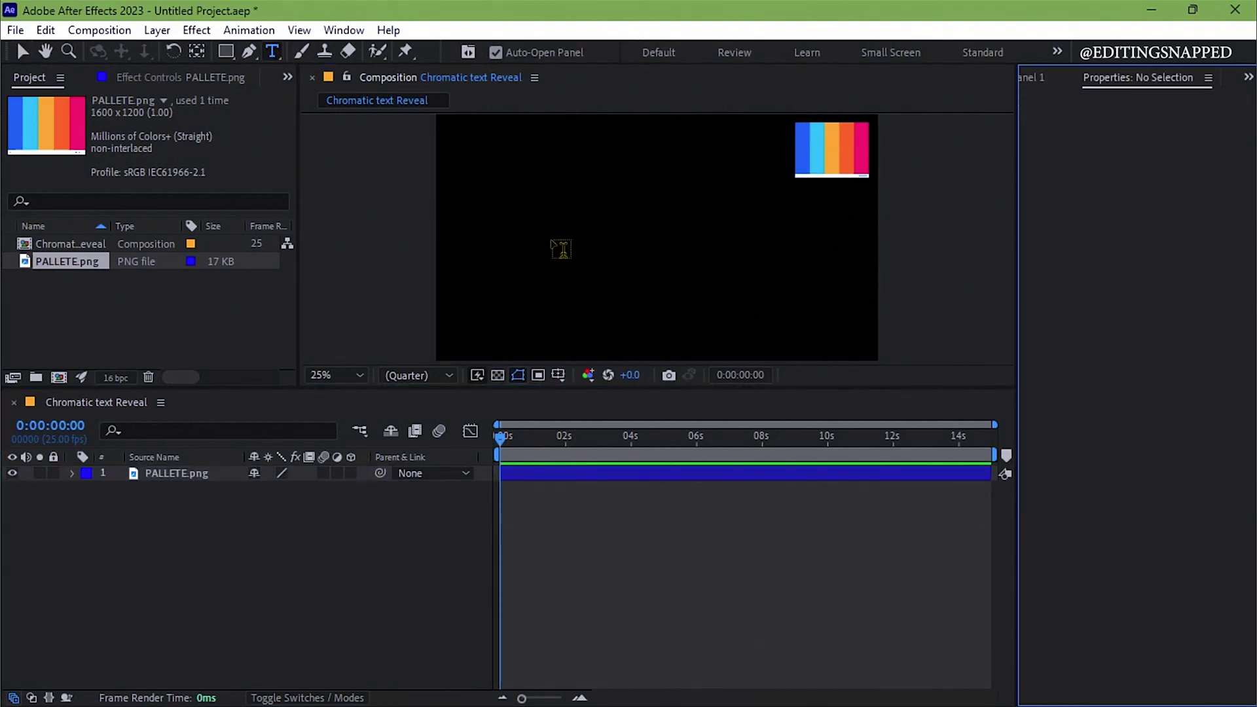
left_click(616, 240)
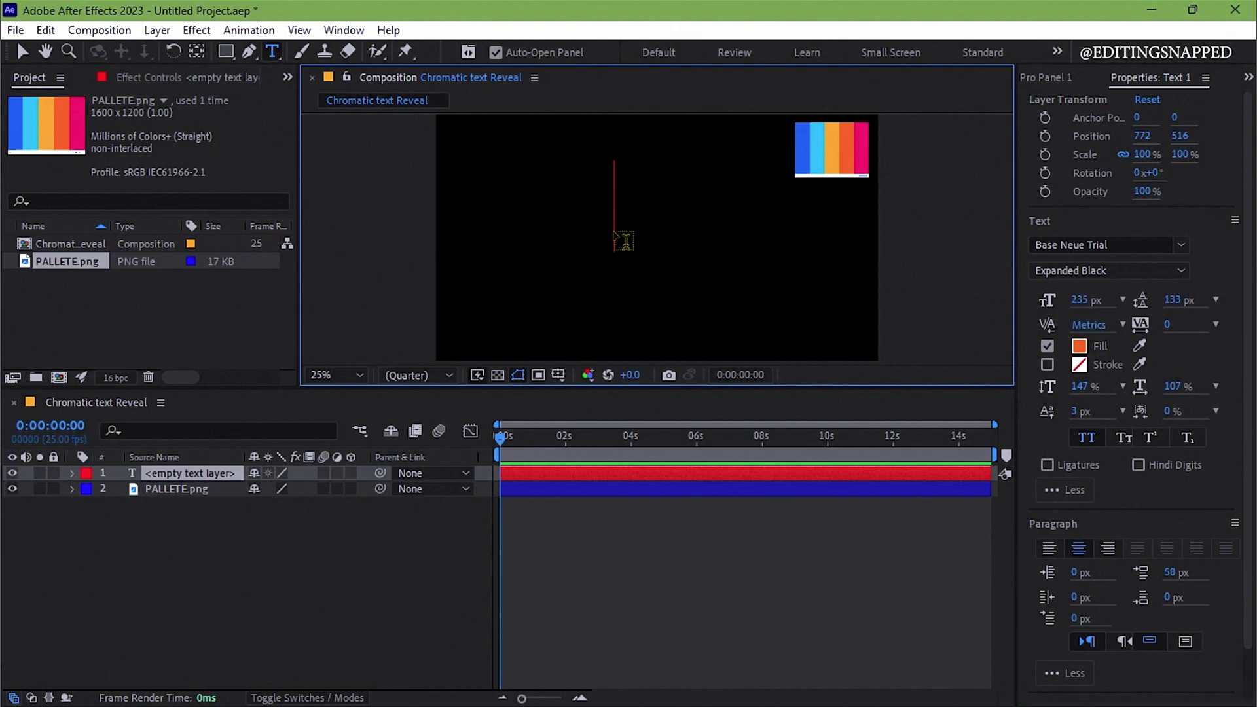
type("REVEAL")
double_click(599, 207)
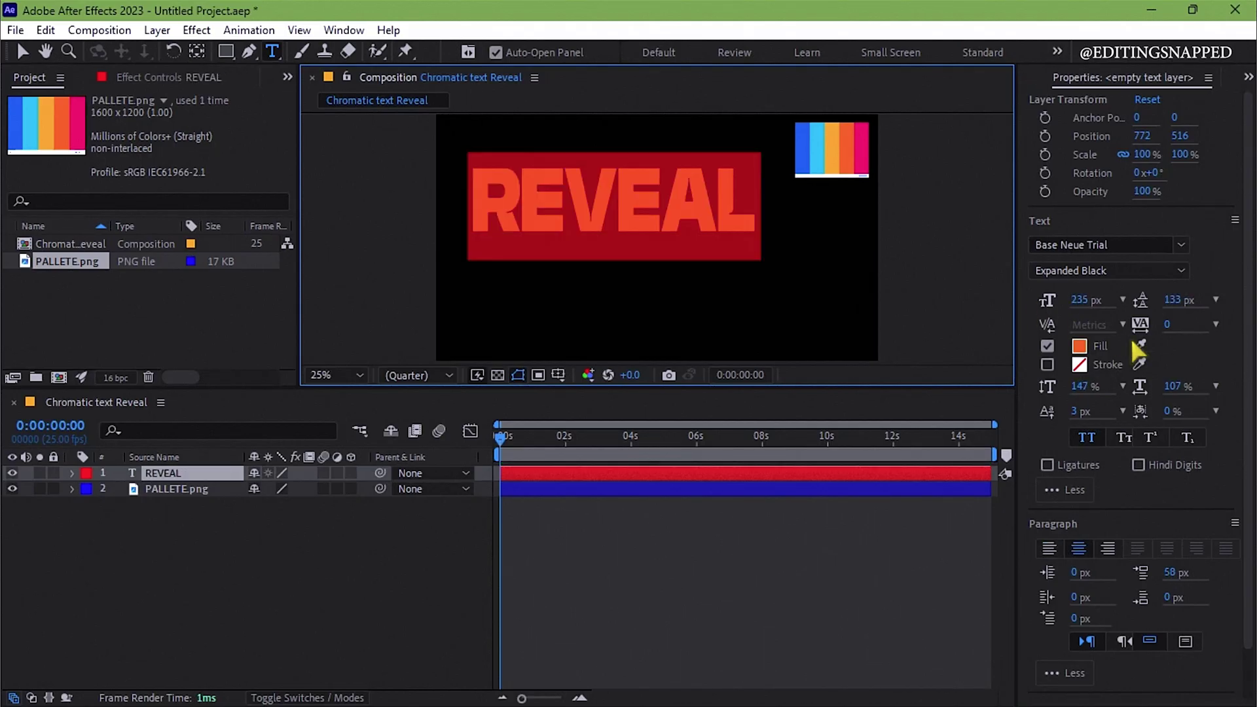
left_click(1140, 347)
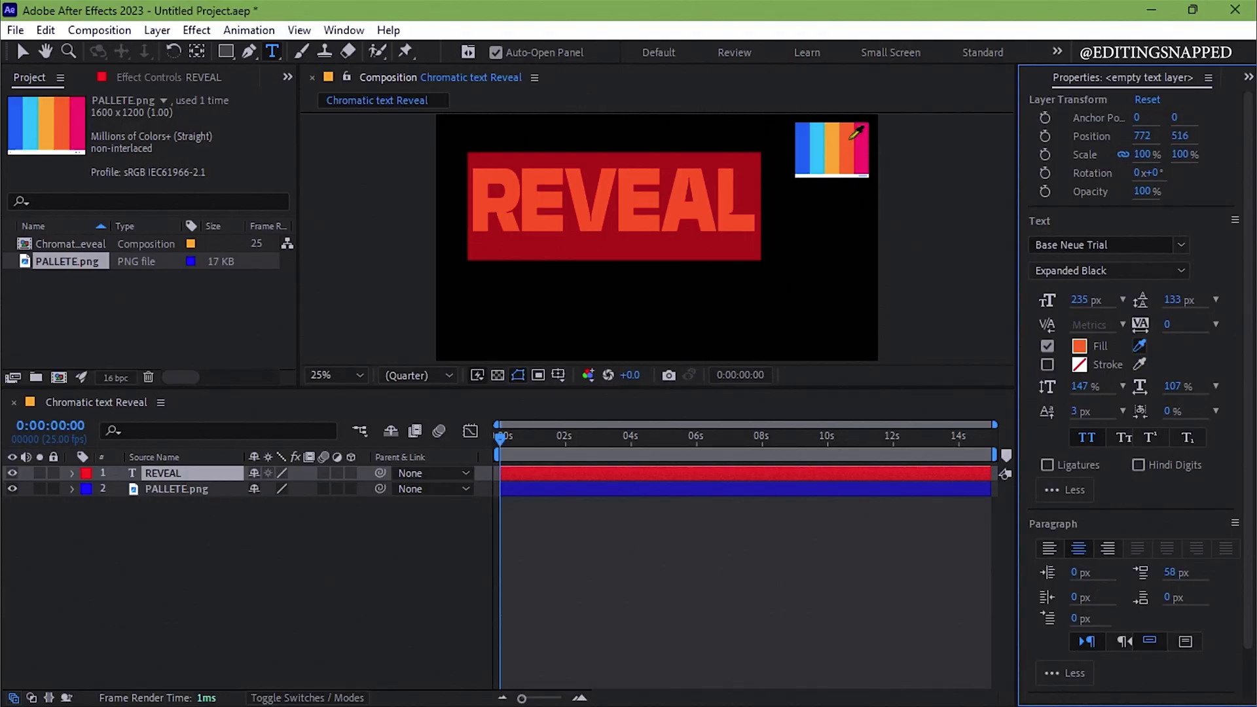
- Centre REVEAL horizontally and vertically with the Align panel
left_click(856, 138)
left_click(1249, 76)
left_click(1111, 121)
left_click(1068, 124)
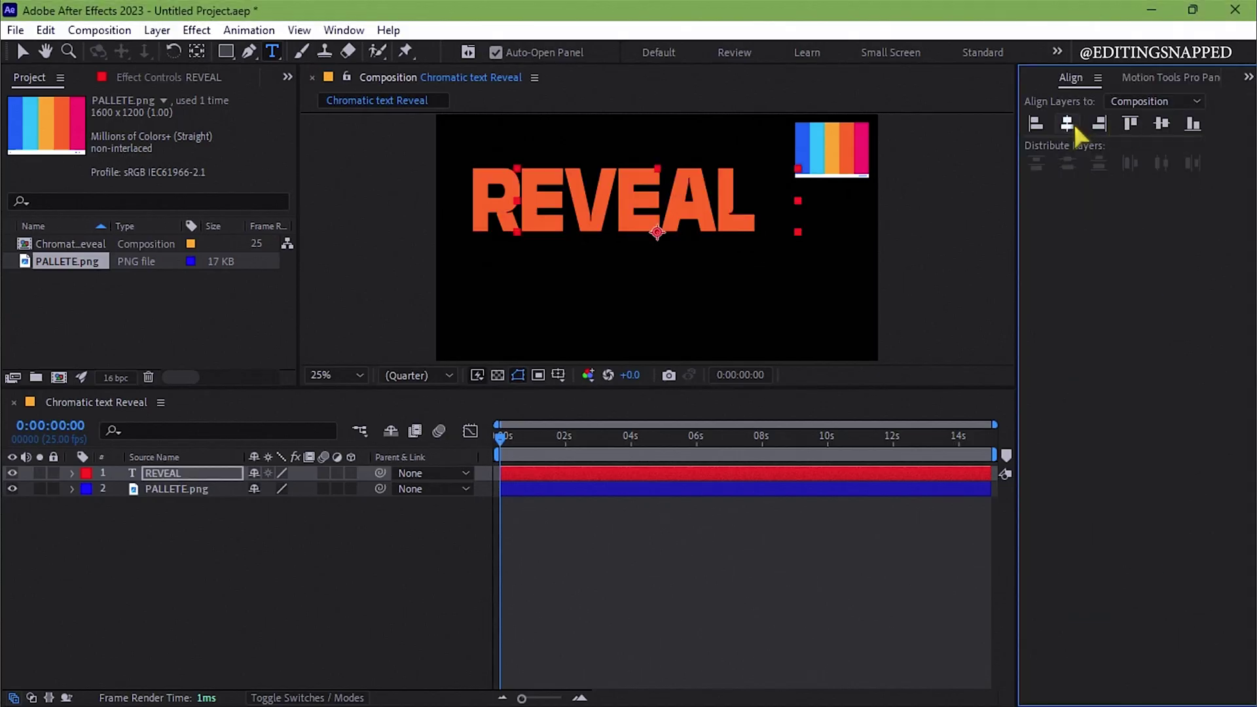
left_click(1161, 124)
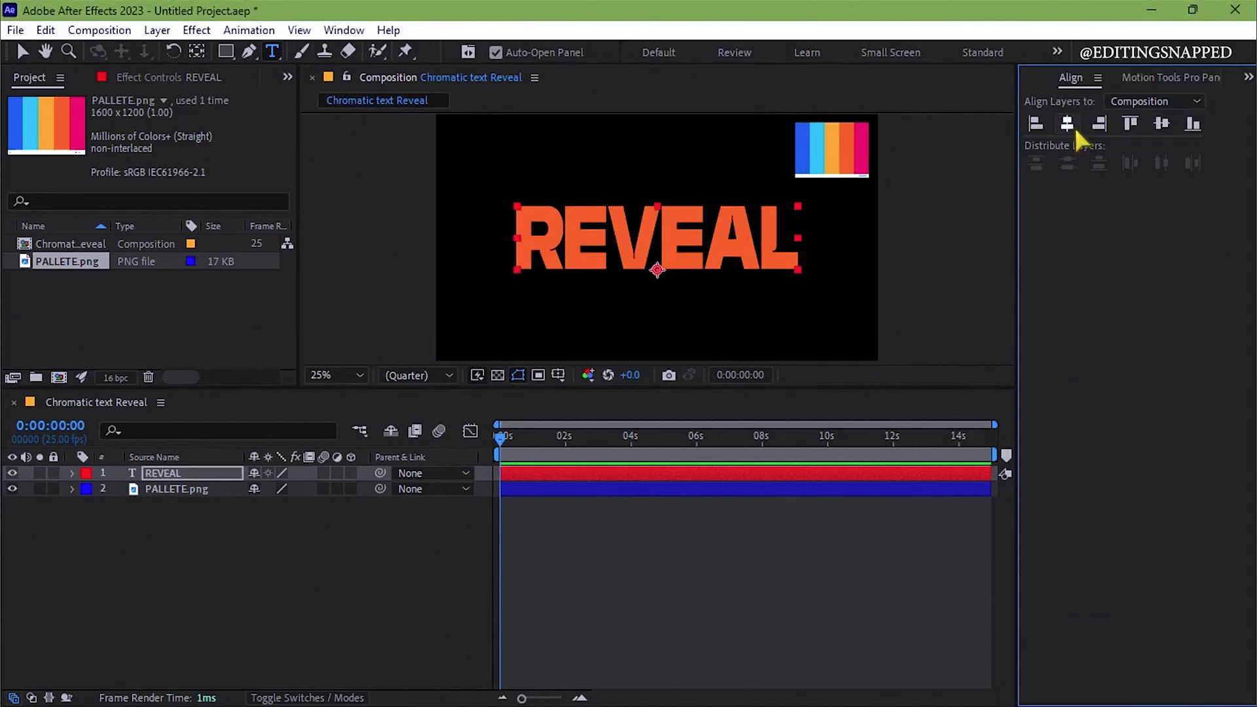
left_click(197, 52)
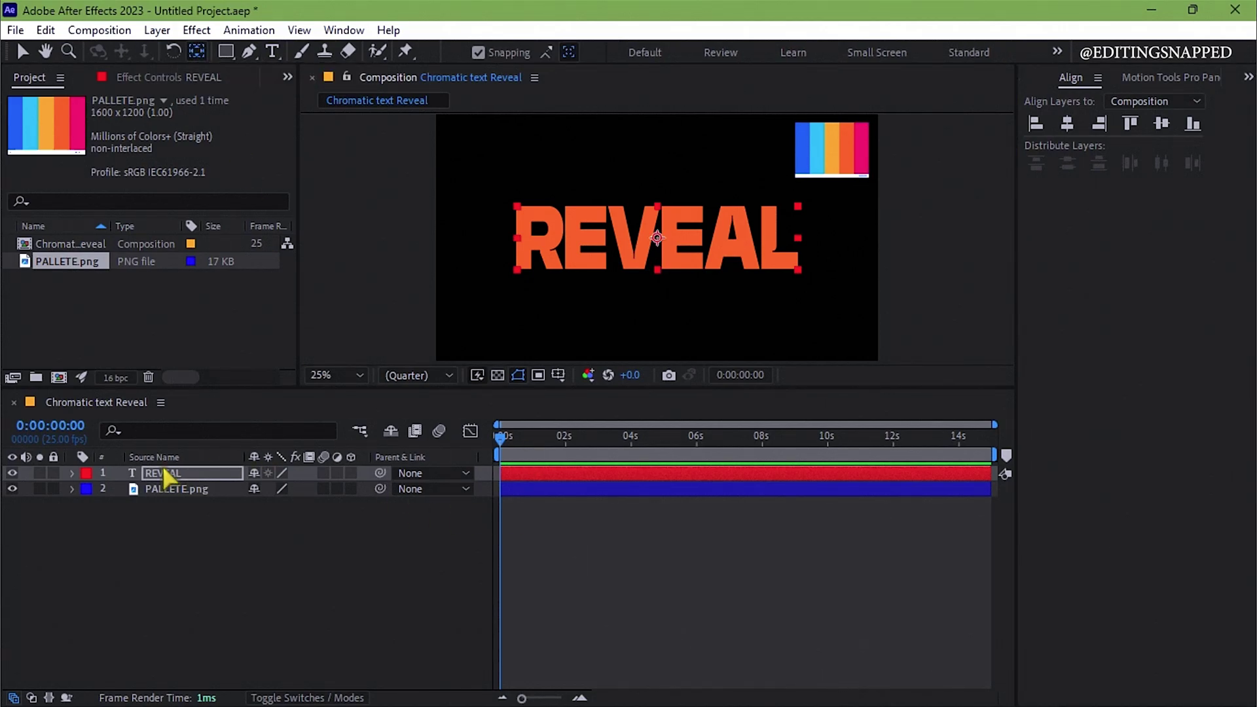
- Add a Position text animator to REVEAL and begin keyframing its Position at frame 0
left_click(72, 473)
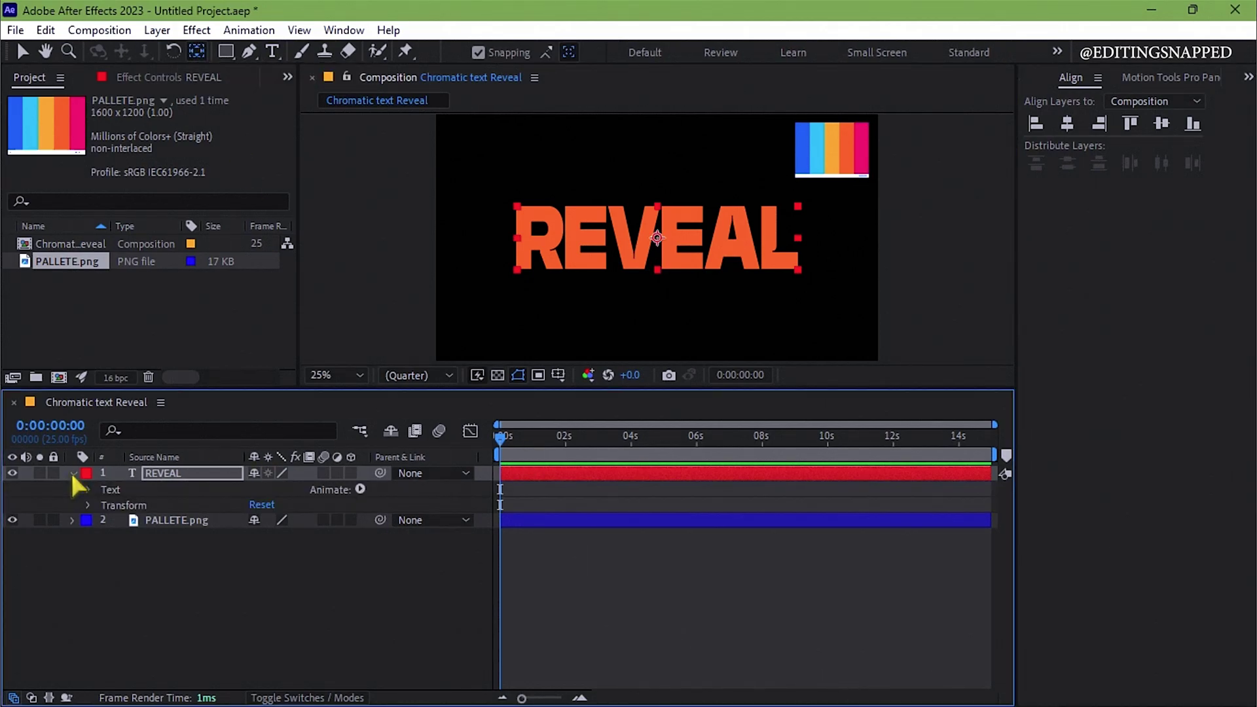
left_click(360, 489)
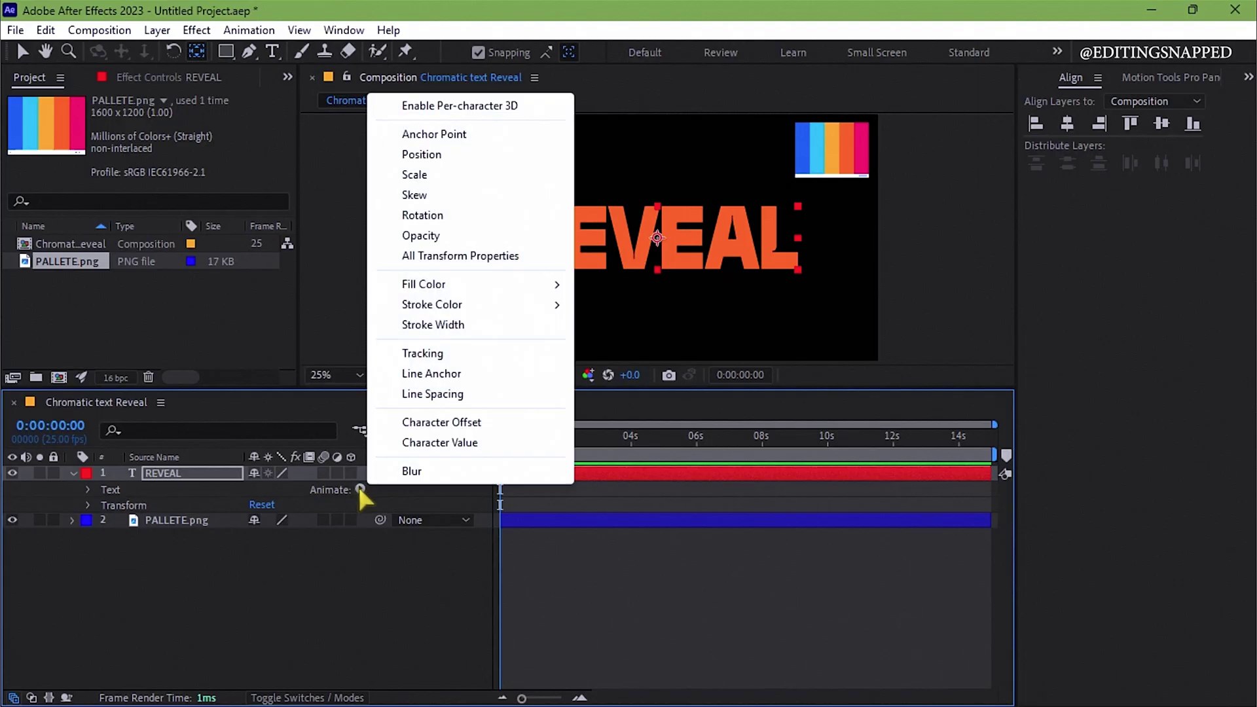
left_click(422, 155)
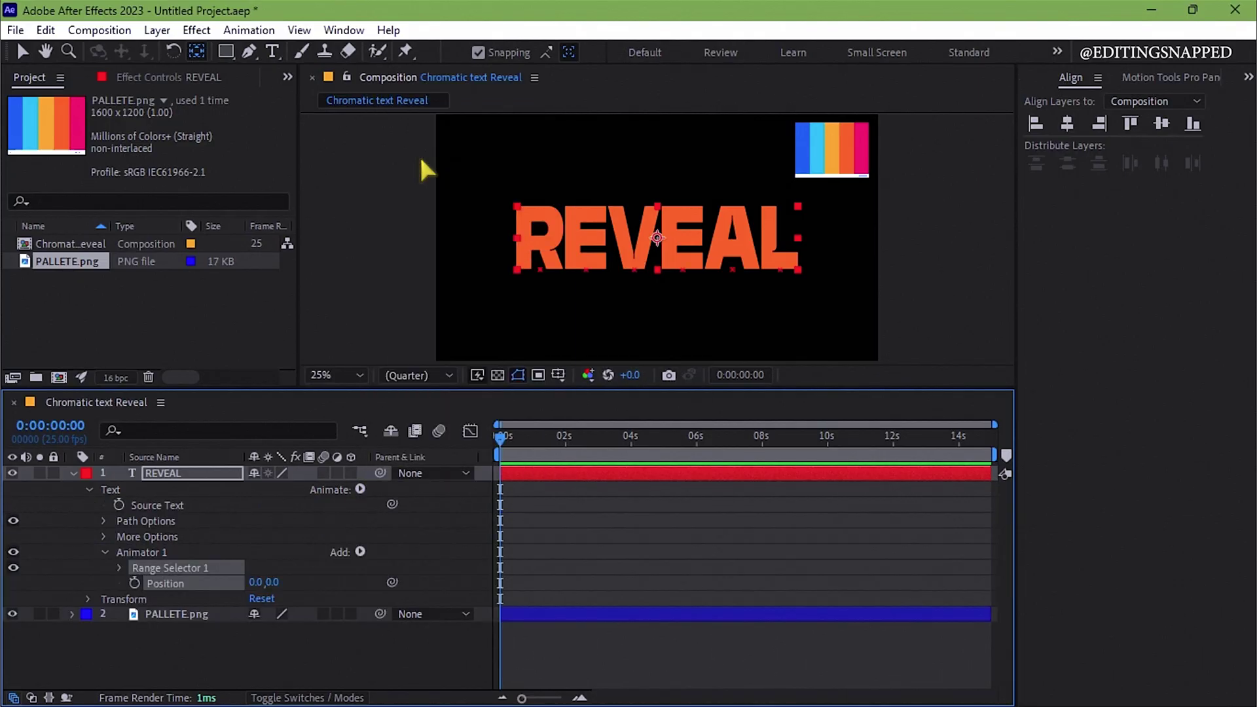
left_click(134, 583)
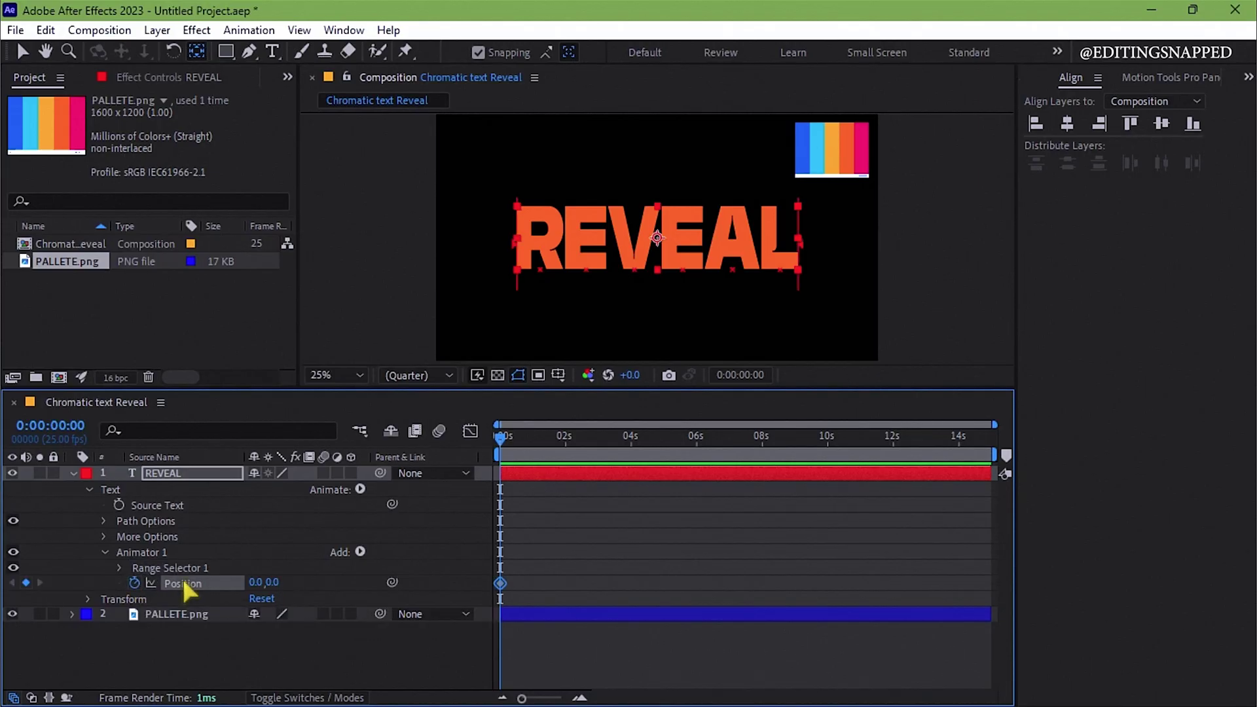
- Key Position at 0,692 at the start and reset it to 0,0 around 1:04
left_click_drag(273, 583, 893, 595)
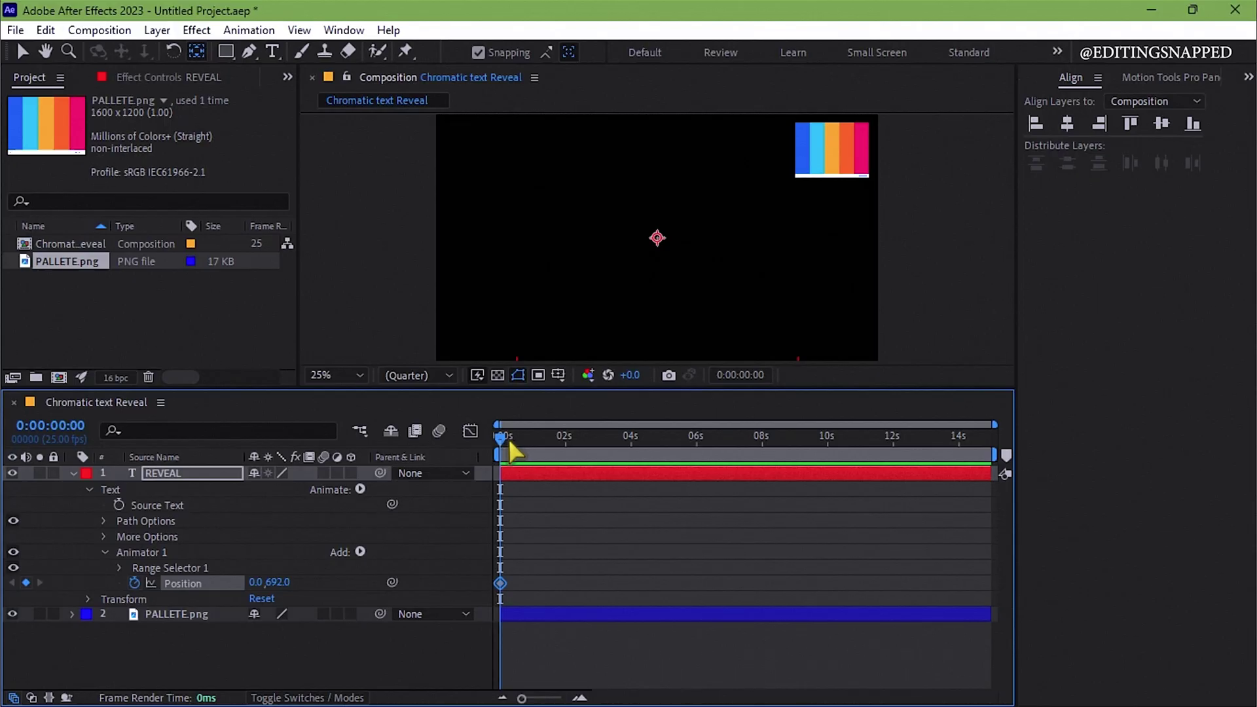
left_click_drag(503, 442, 540, 442)
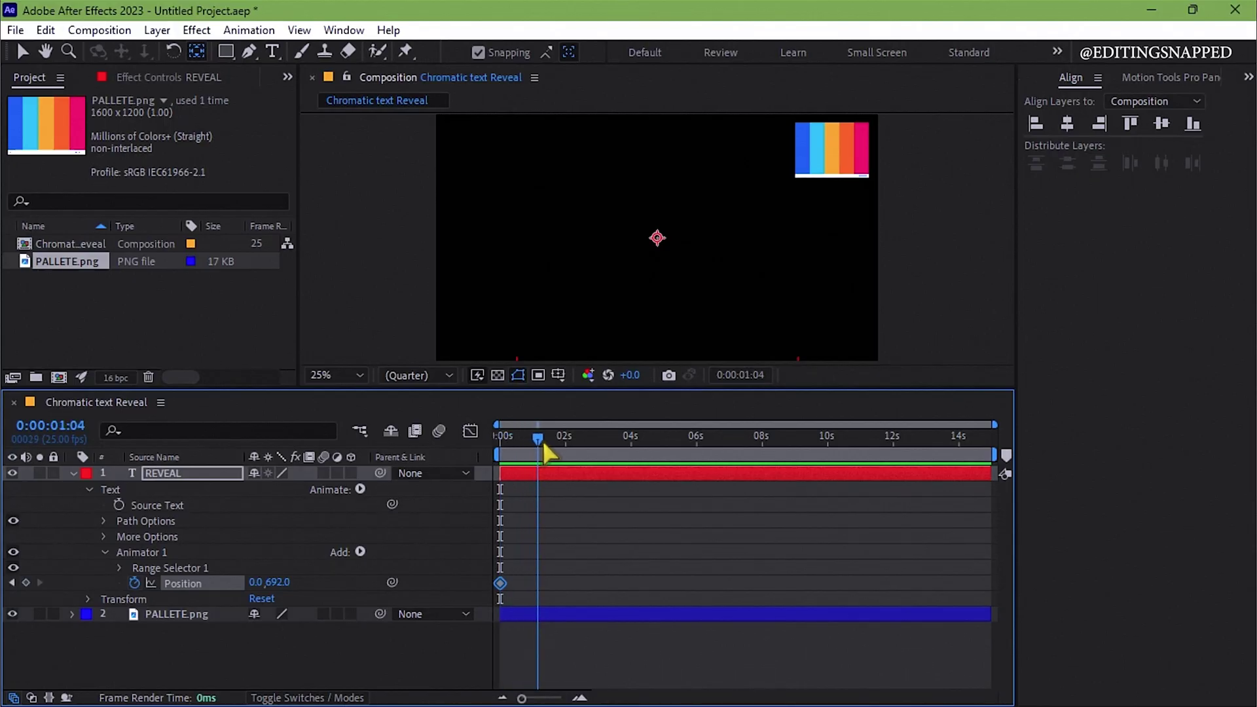
right_click(284, 589)
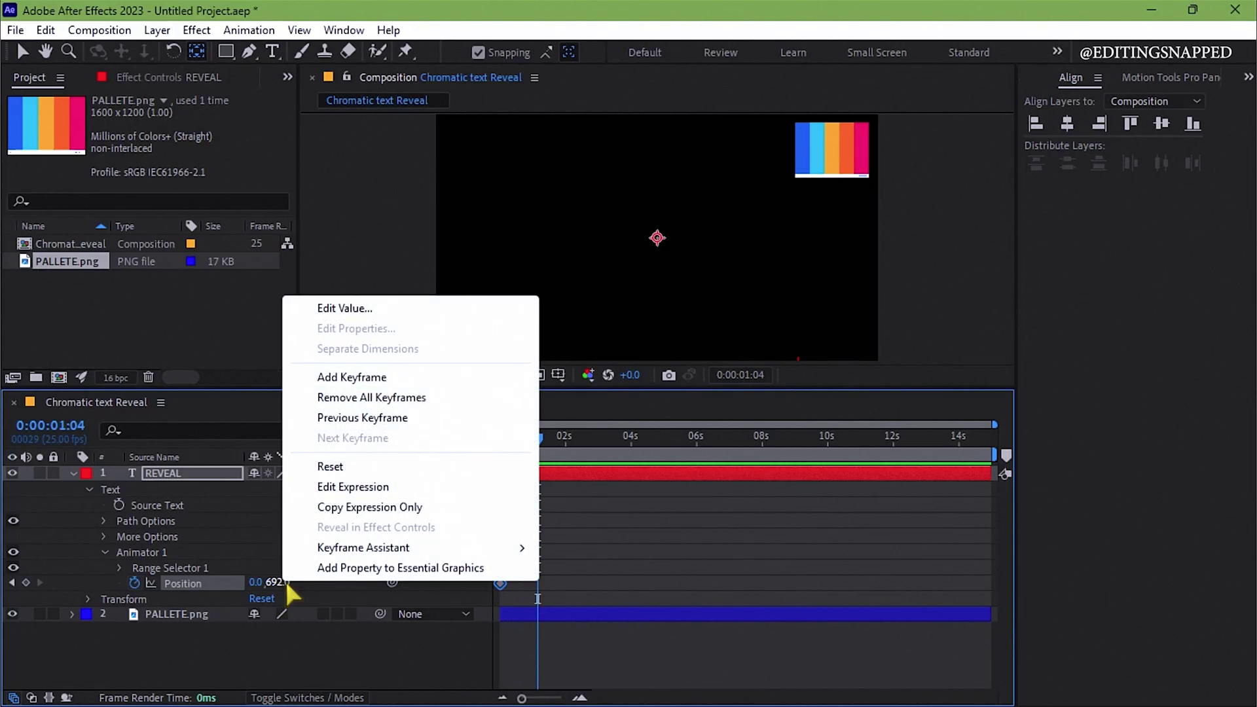
left_click(330, 466)
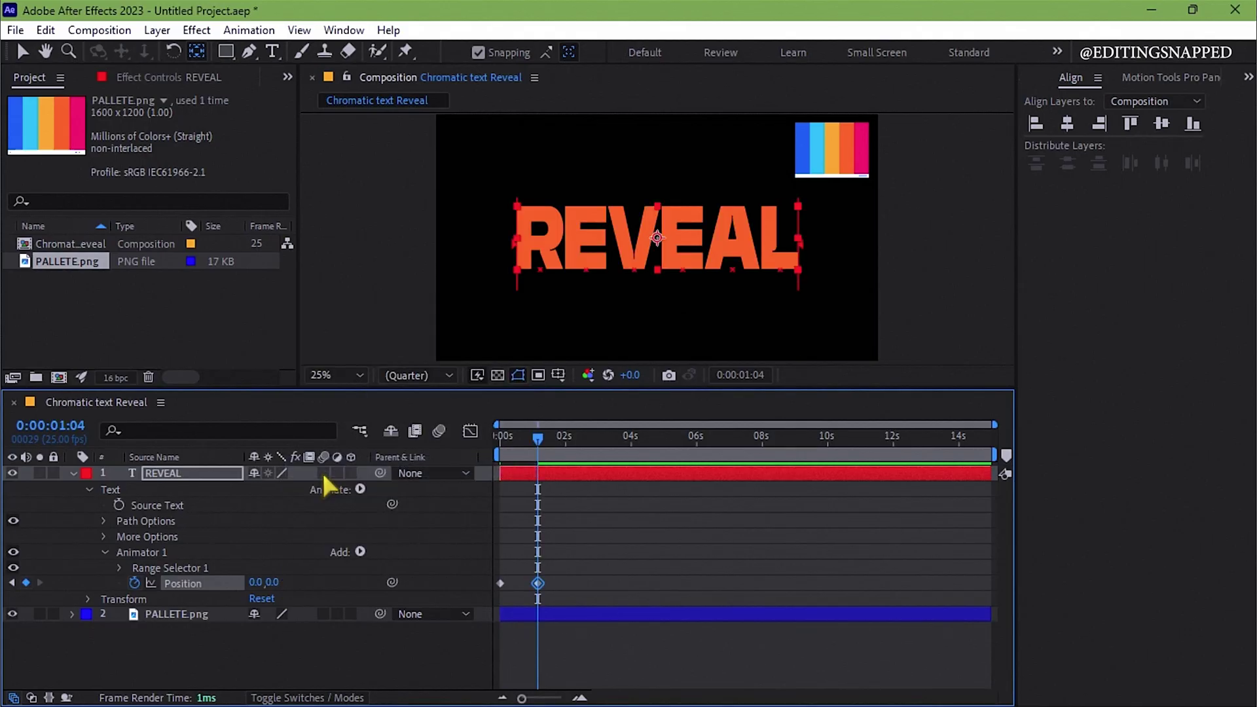
- Overshoot X to 61 at 1:23, reset to 0,0 at 2:03, and preview the rise
left_click_drag(538, 437, 563, 437)
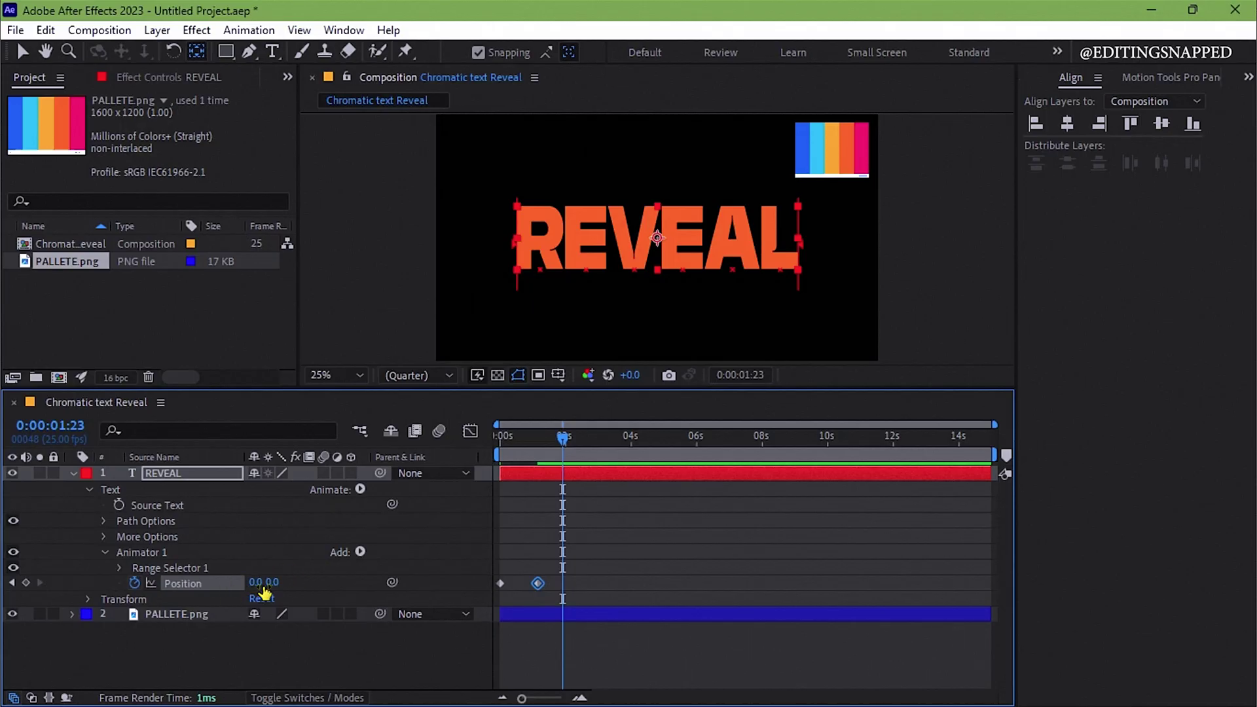
left_click_drag(257, 582, 313, 584)
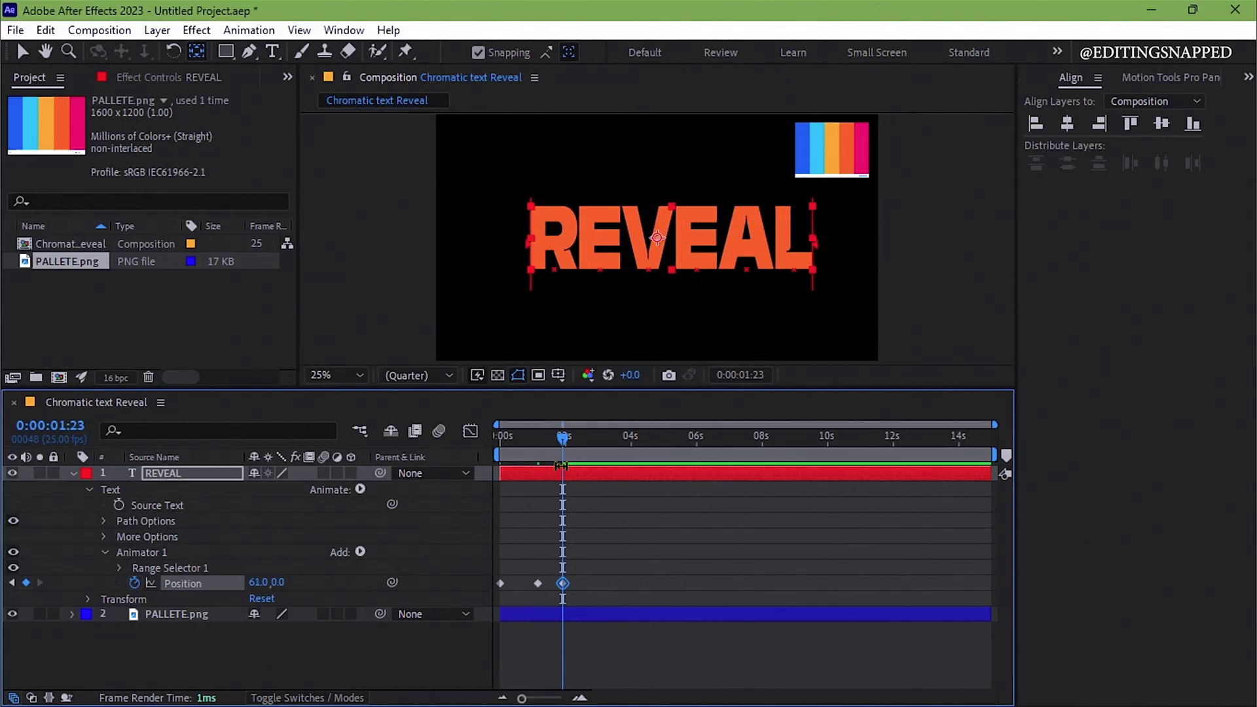
left_click_drag(563, 437, 575, 438)
right_click(259, 583)
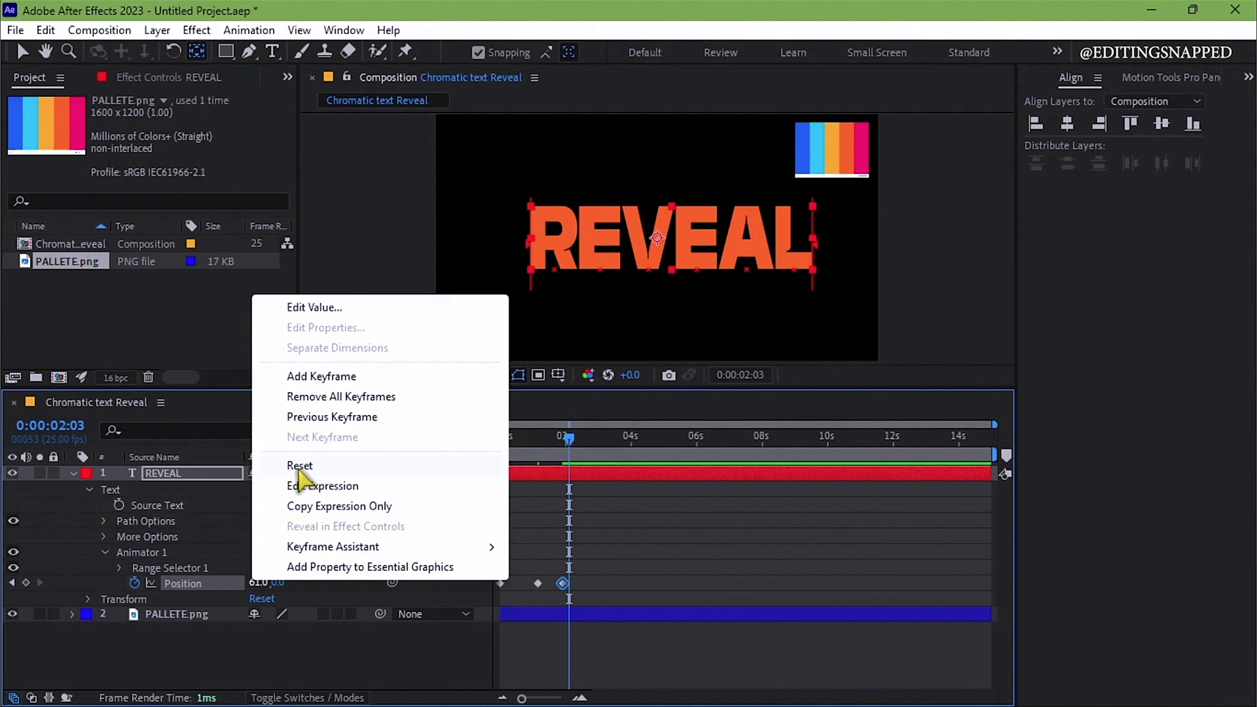
left_click(295, 474)
key("Home")
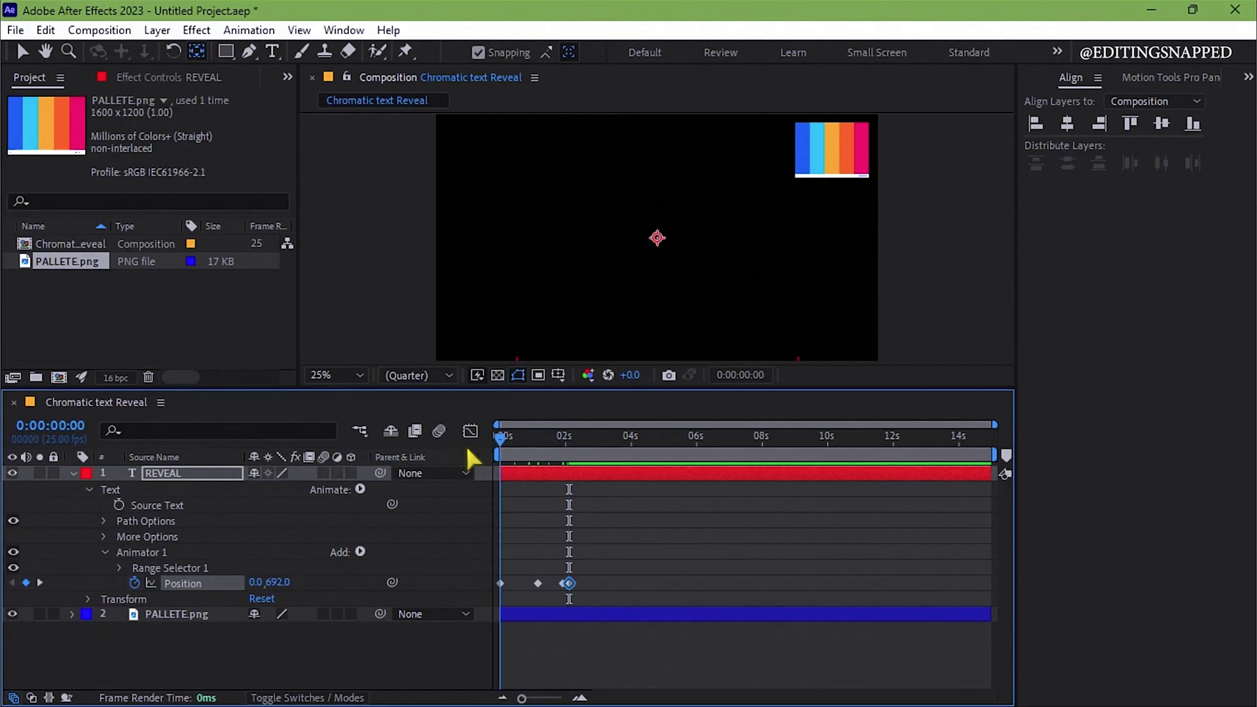
key("space")
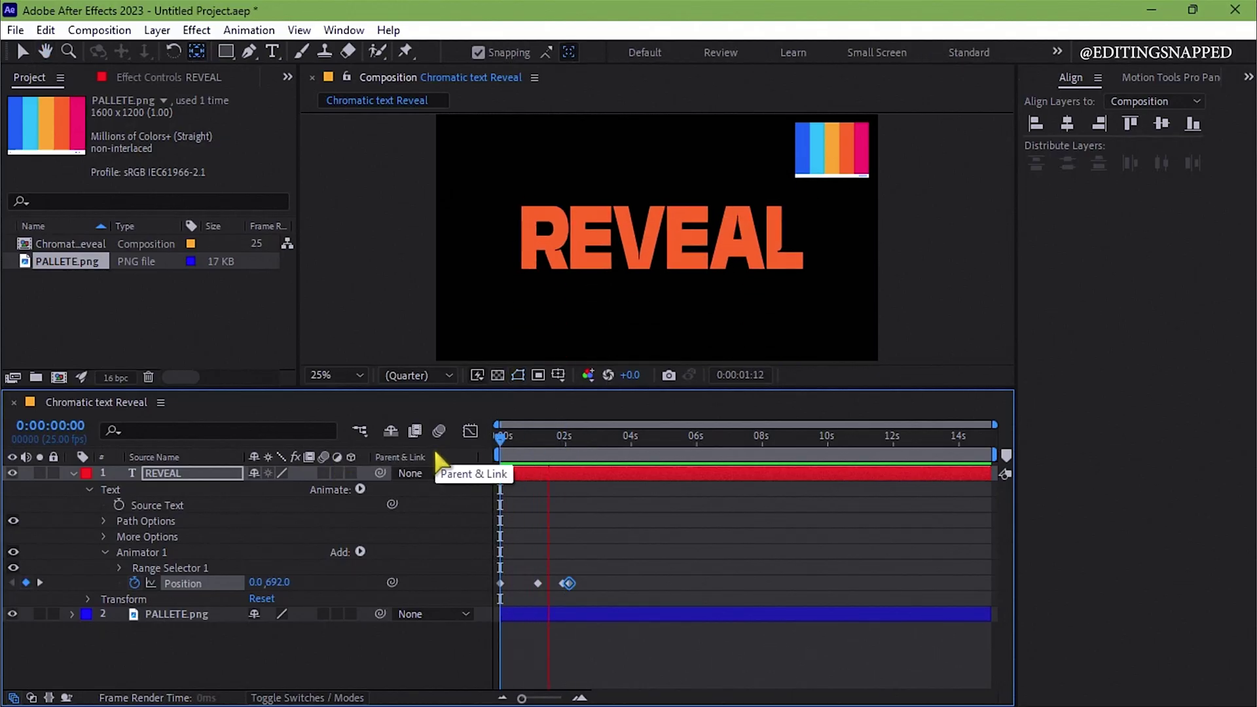
- Easy Ease the three Position keyframes and steepen their speed curve in the Graph Editor
key("space")
left_click_drag(638, 571, 457, 613)
key("F9")
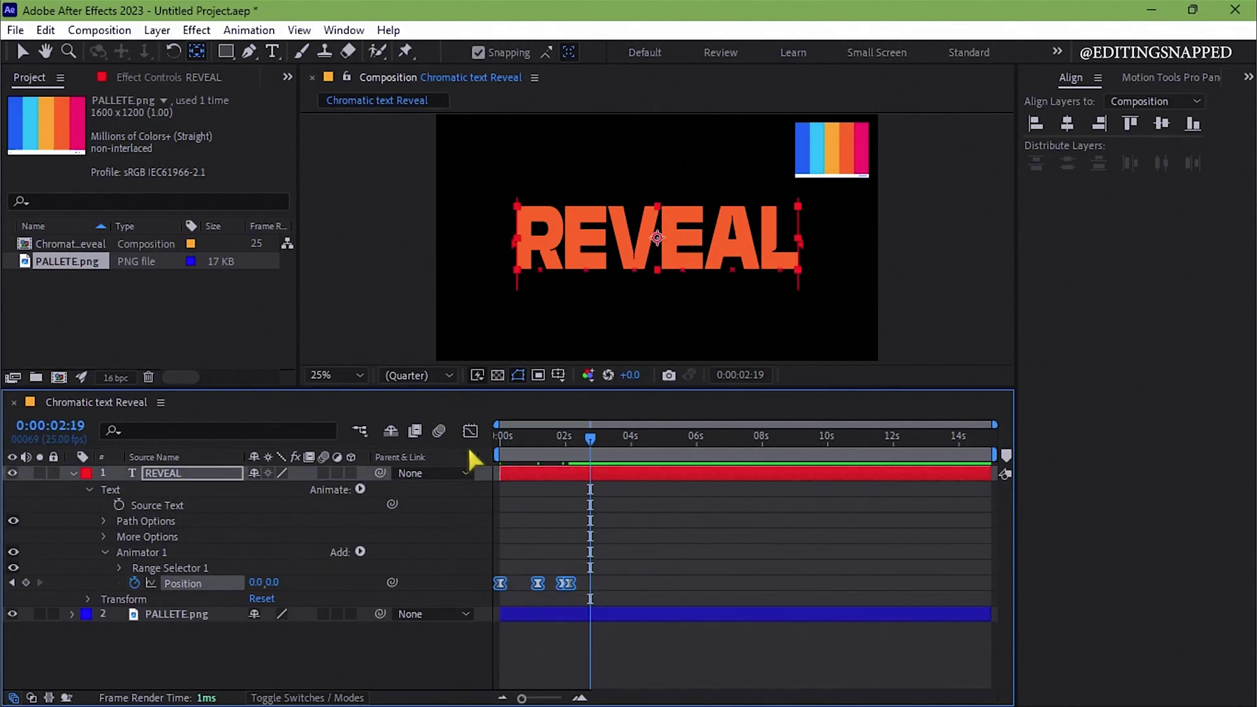
left_click(470, 433)
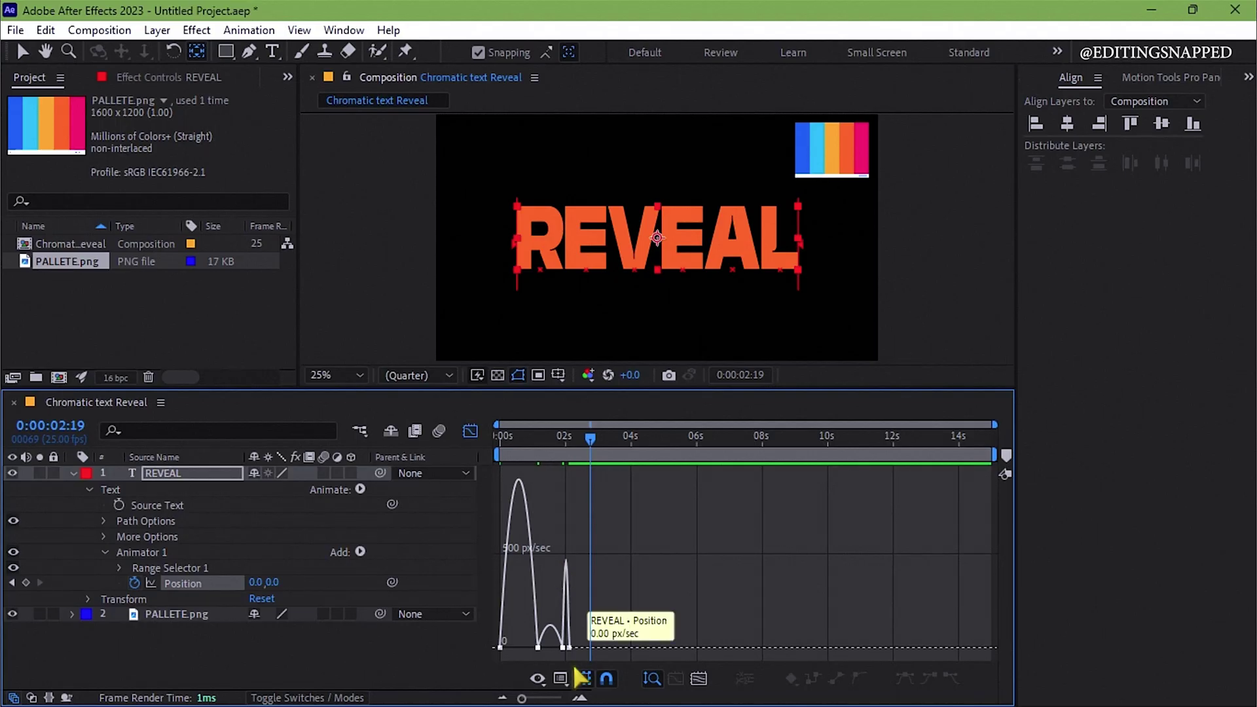
left_click_drag(521, 698, 551, 698)
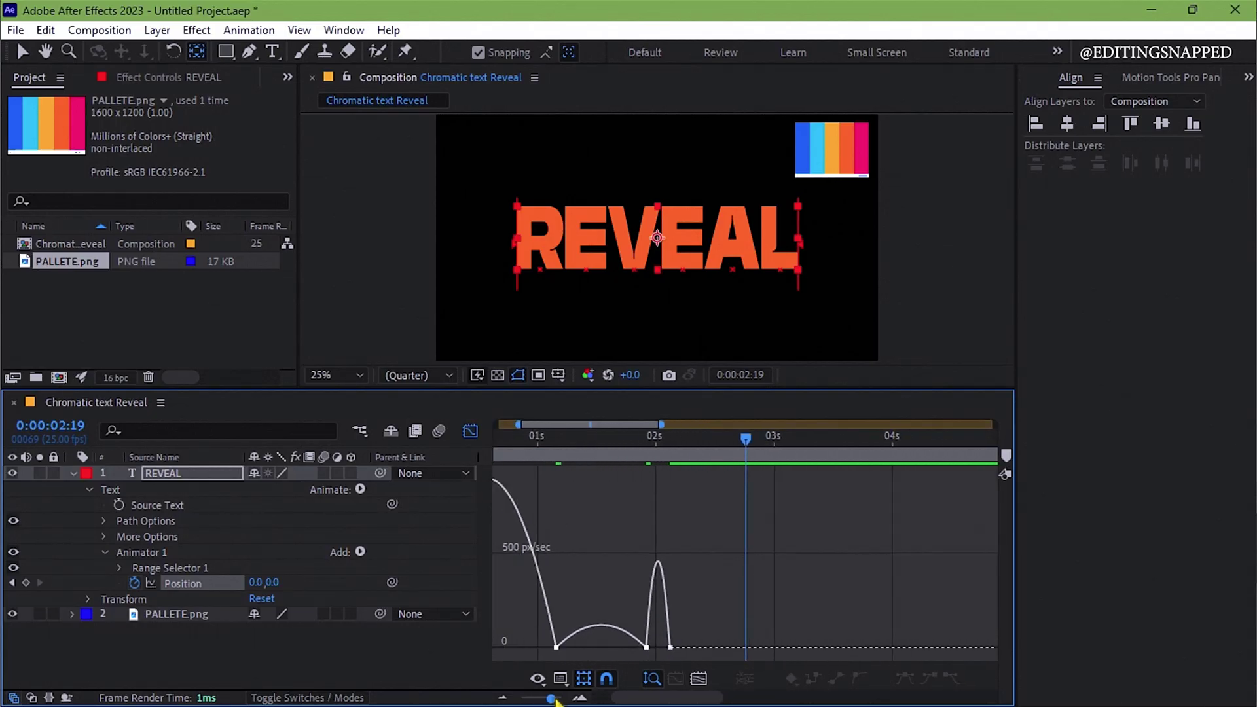
left_click(611, 438)
left_click_drag(687, 491, 492, 682)
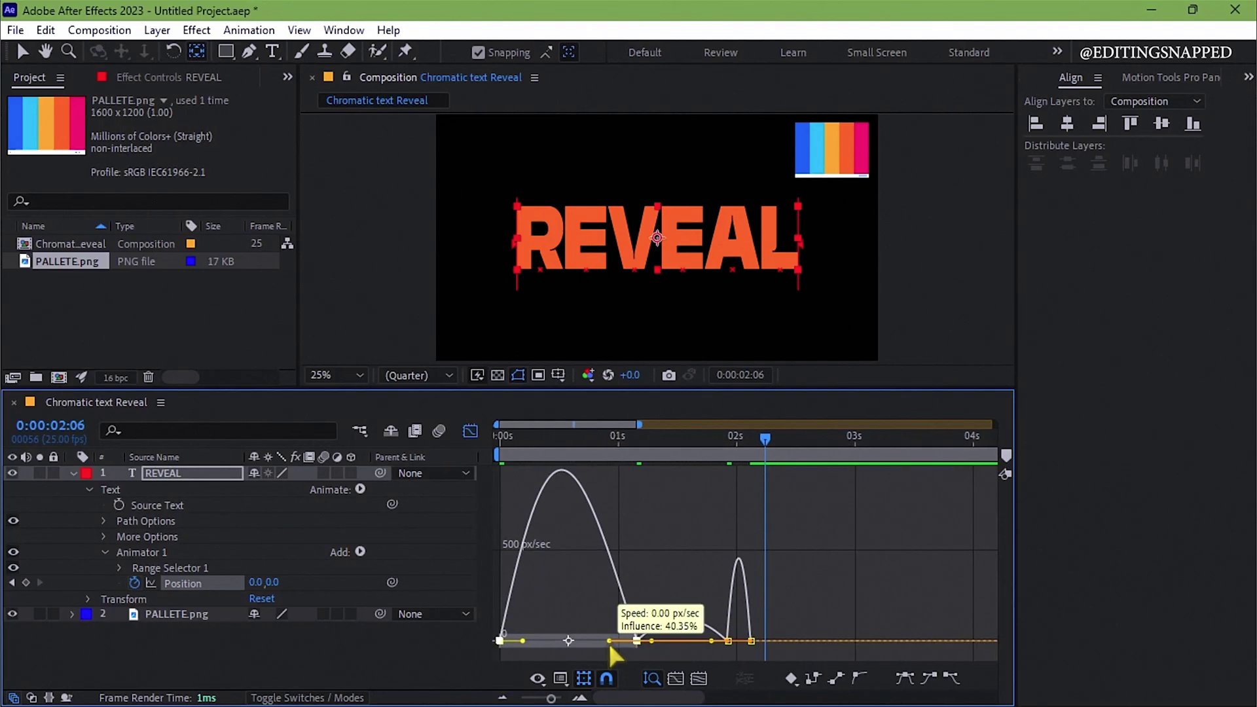
mouse_move(603, 646)
left_mouse_down()
mouse_move(709, 672)
mouse_move(756, 648)
left_mouse_up()
- Nudge the later keyframes earlier to finish around 1.5 s, preview, and collapse the layer
key("shift+F3")
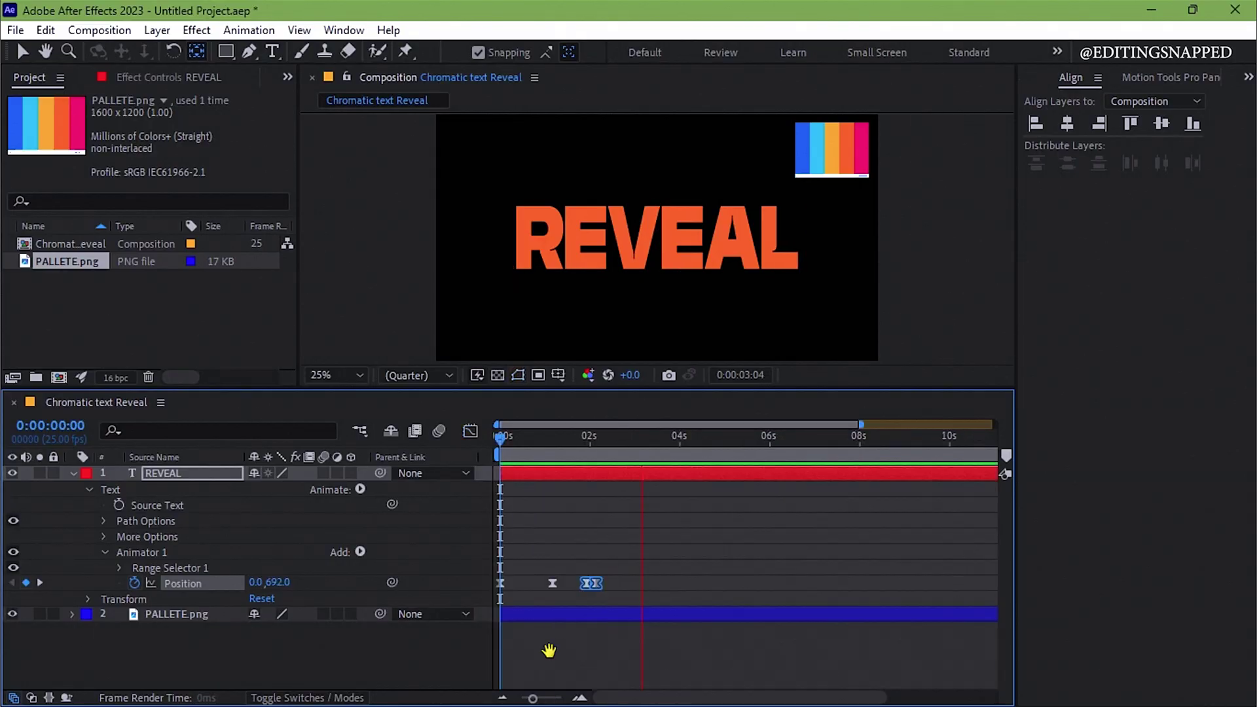
left_click(643, 437)
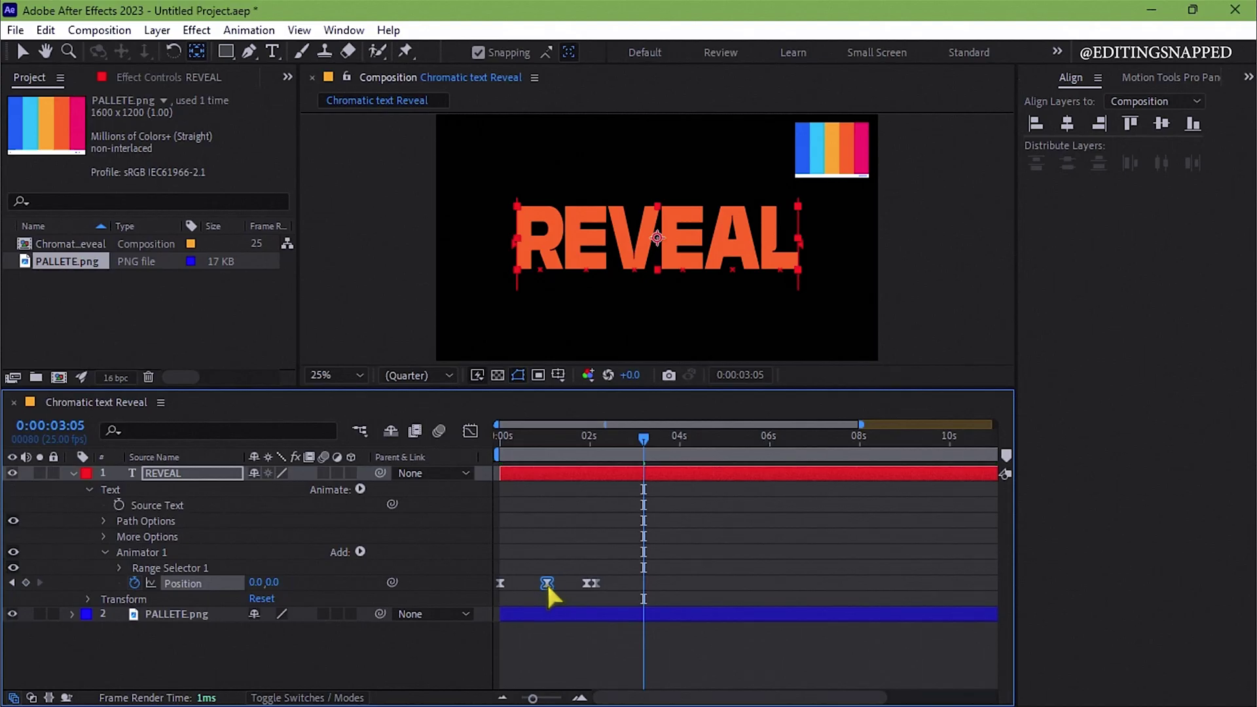
mouse_move(553, 581)
left_mouse_down()
mouse_move(535, 582)
mouse_move(570, 582)
mouse_move(560, 582)
left_mouse_up()
key("Home")
key("space")
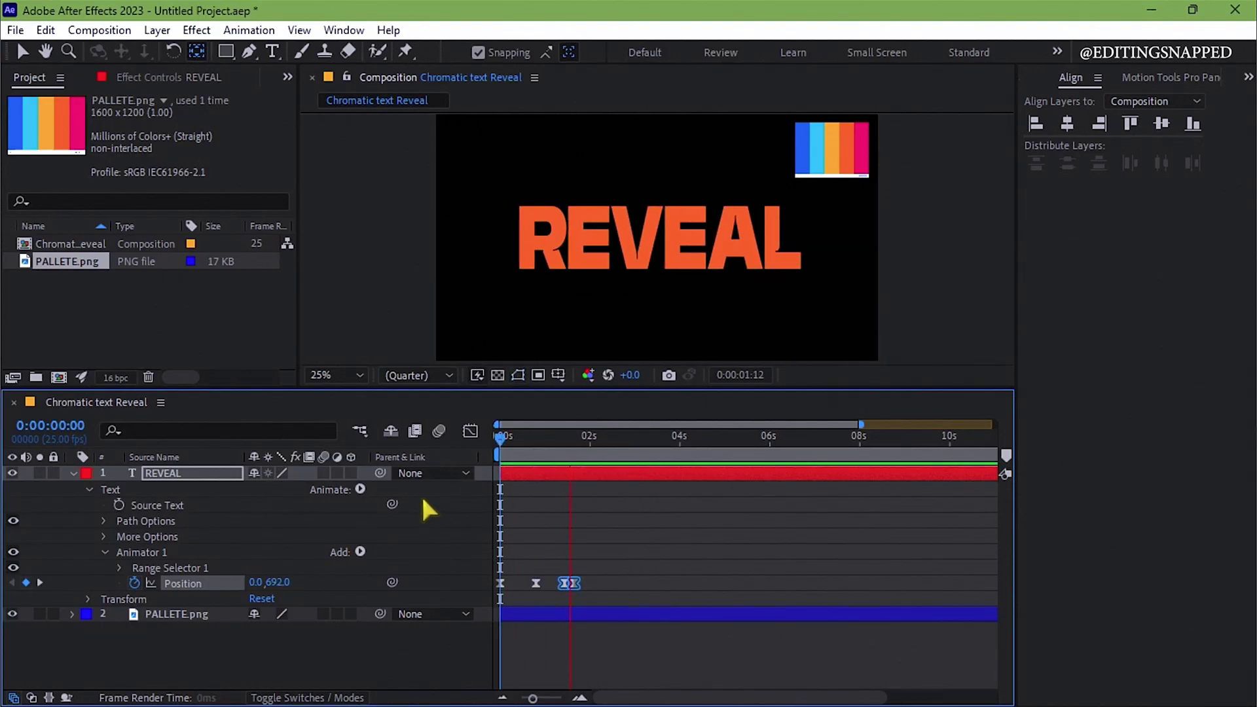
key("space")
key("Home")
key("u")
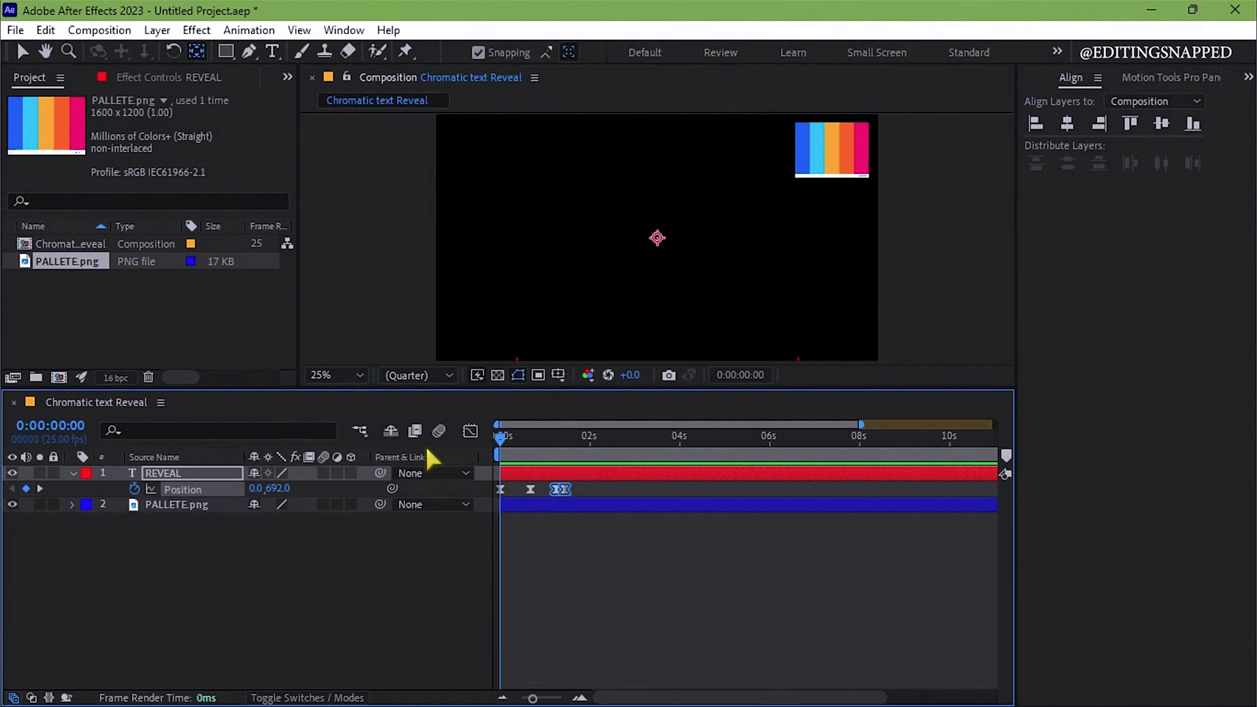
key("u")
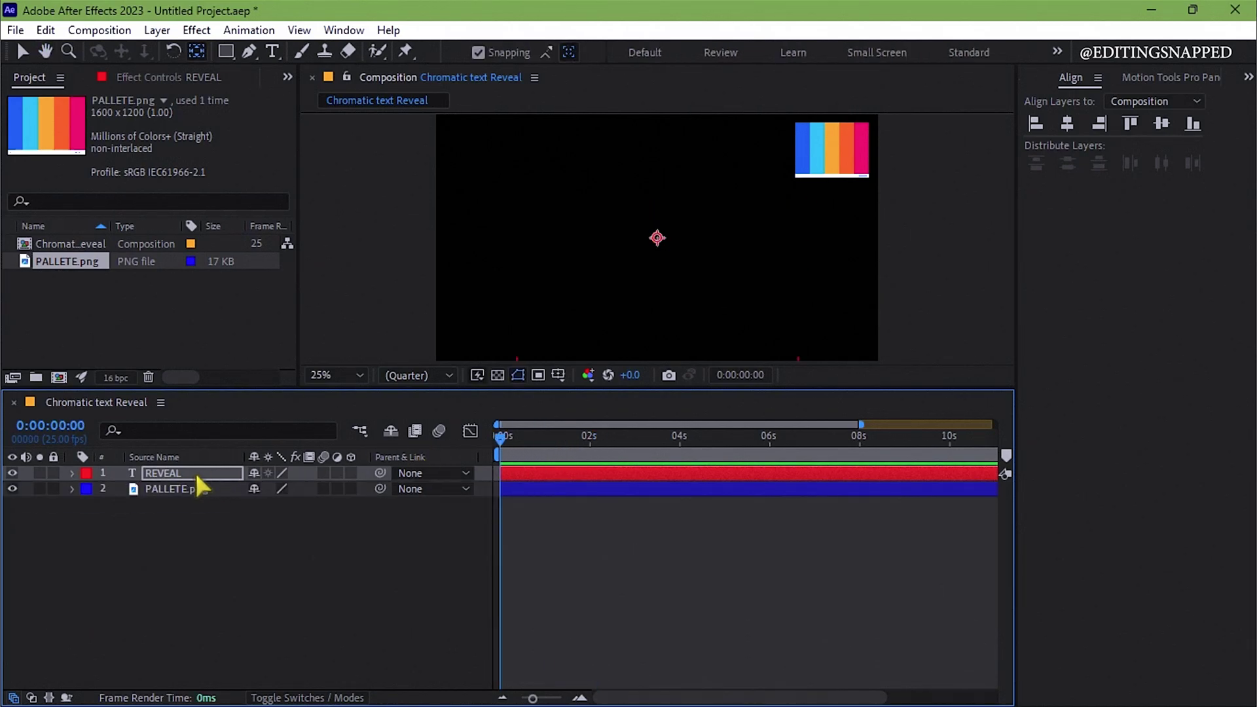
- Duplicate REVEAL four times to get five stacked text layers
key("ctrl+d")
key("ctrl+d")
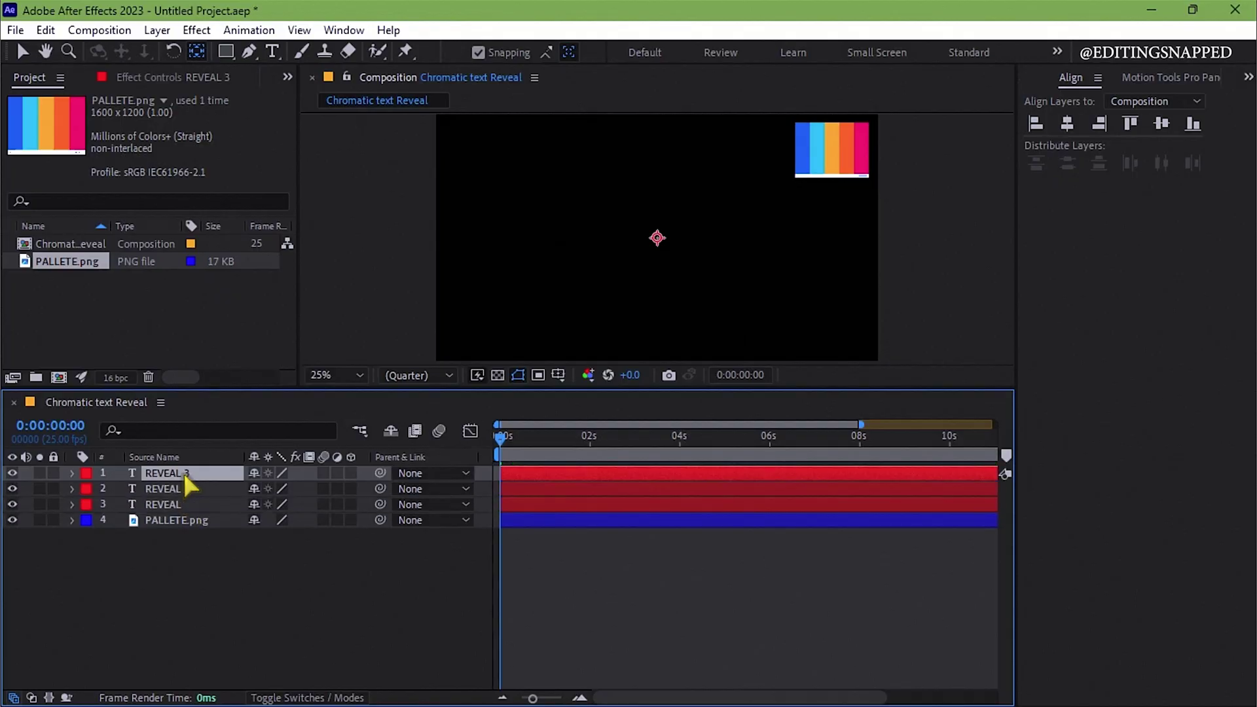
key("ctrl+d")
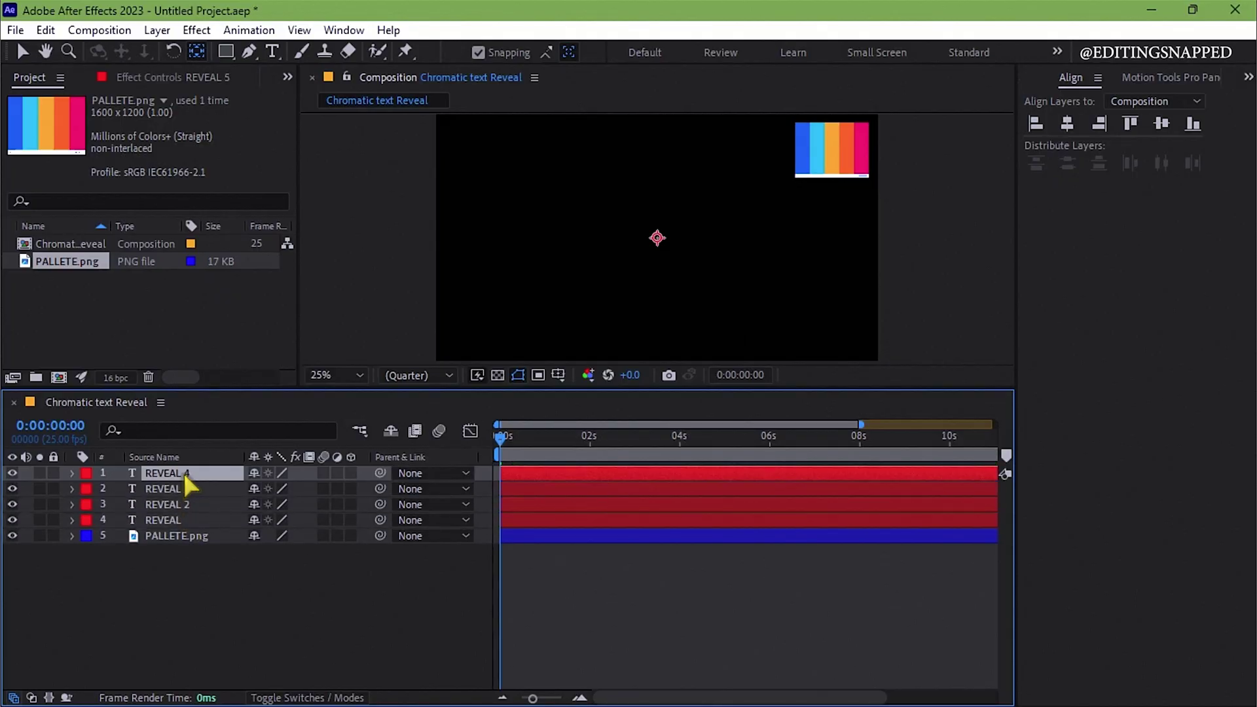
key("ctrl+d")
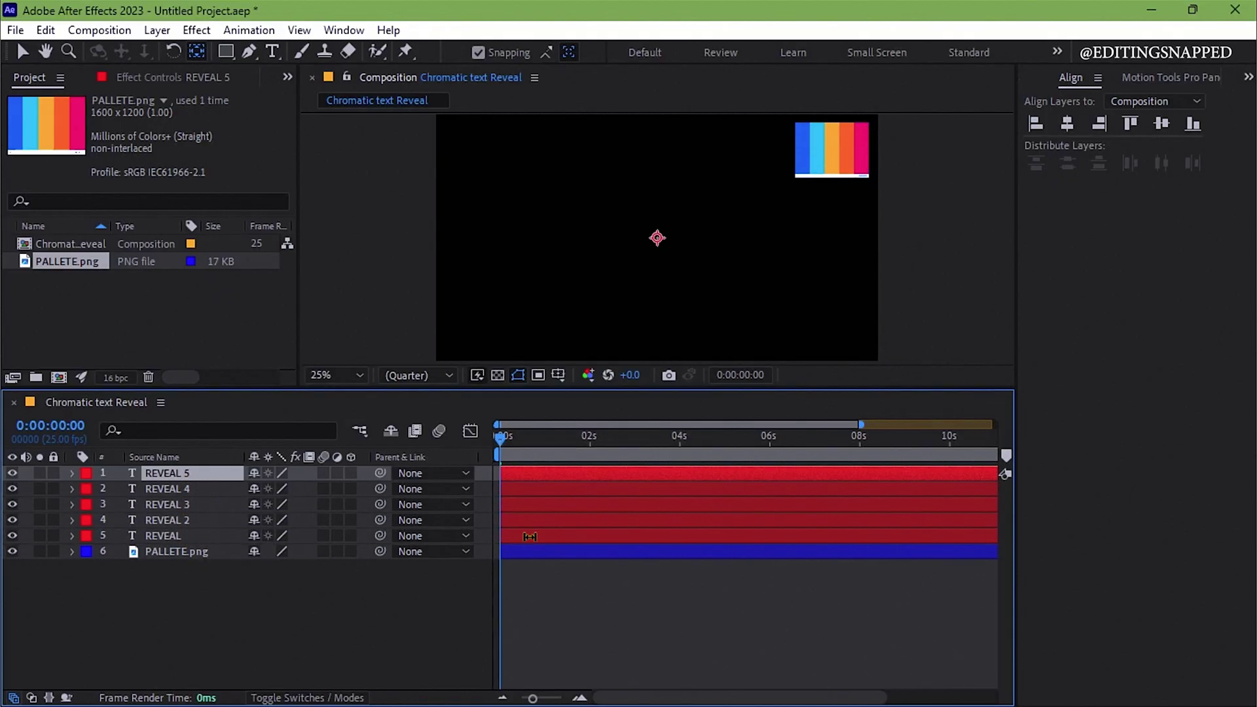
- Recolour REVEAL 2's fill with a colour sampled from the palette via the Properties panel
left_click(556, 522)
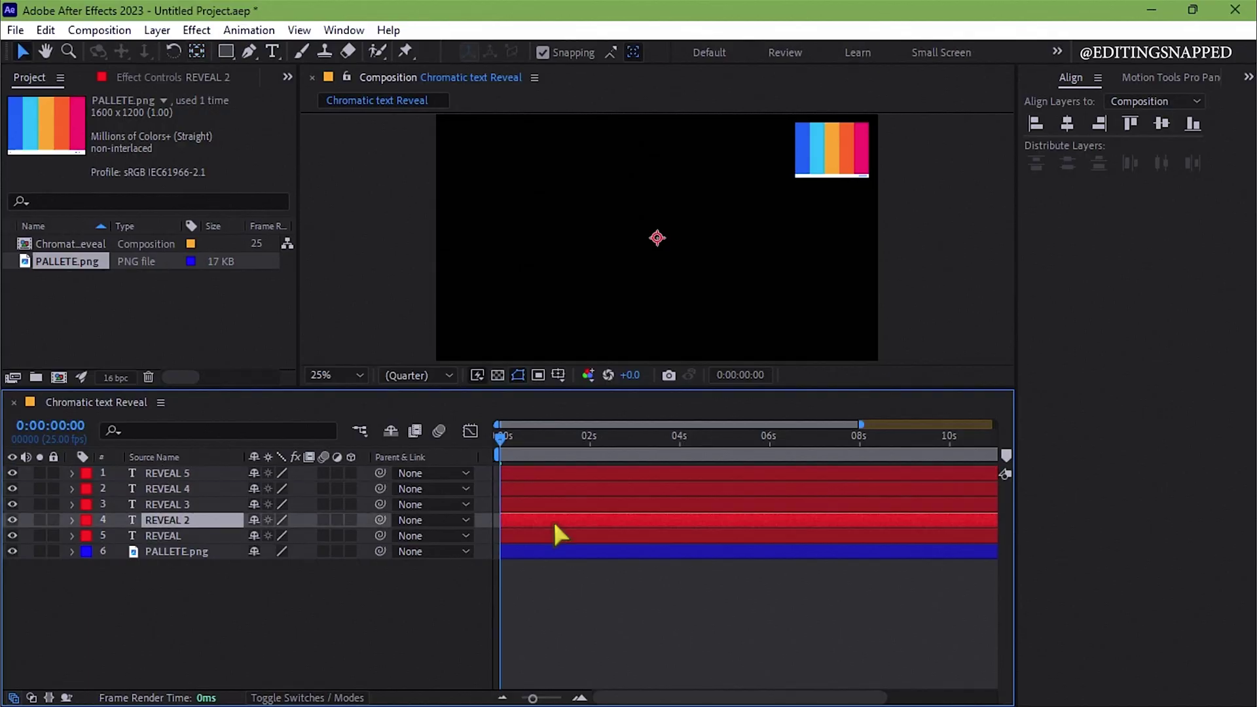
left_click(1249, 77)
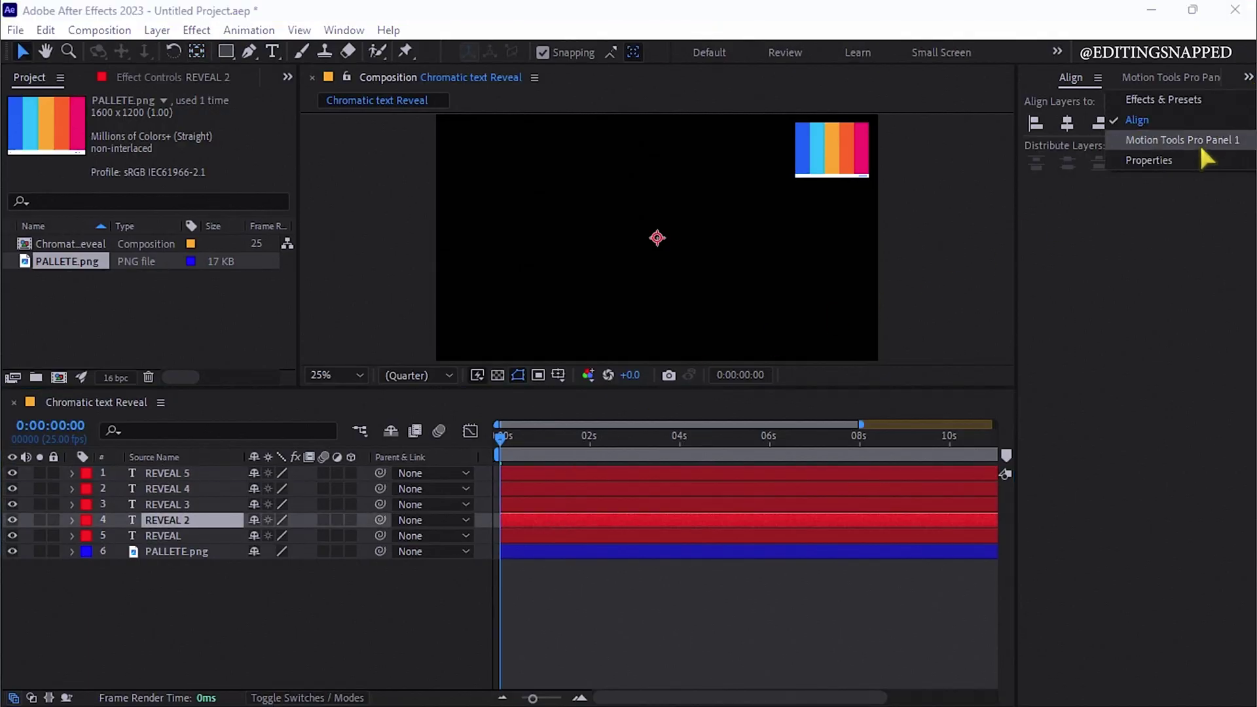
left_click(1179, 156)
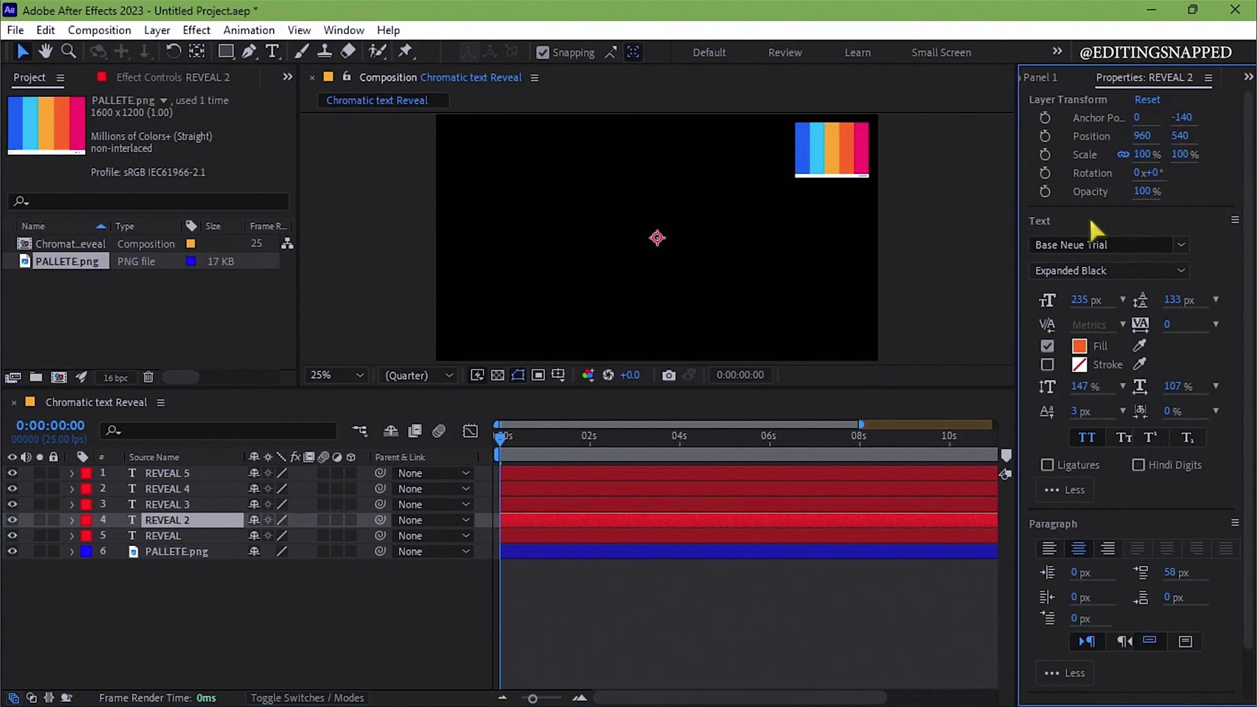
left_click(1140, 347)
left_click(810, 142)
- Sample palette fill colours for REVEAL 3, 4 and 5
left_click(692, 504)
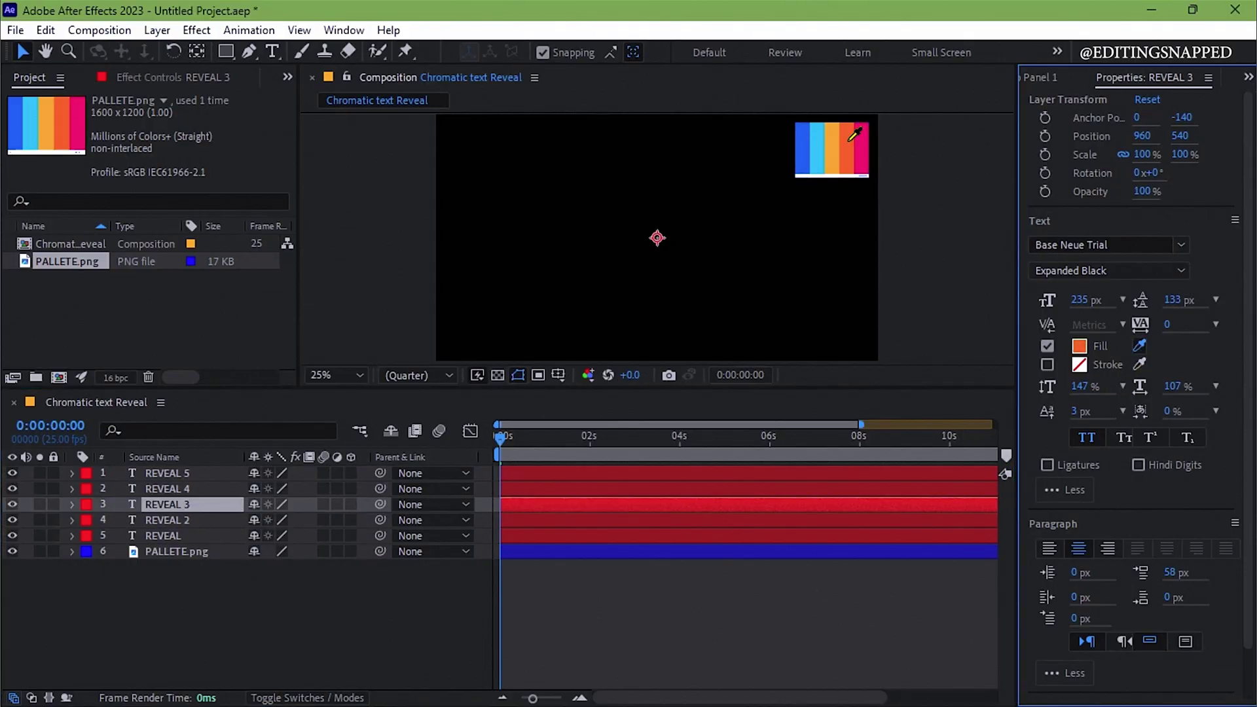
left_click(854, 485)
left_click(825, 137)
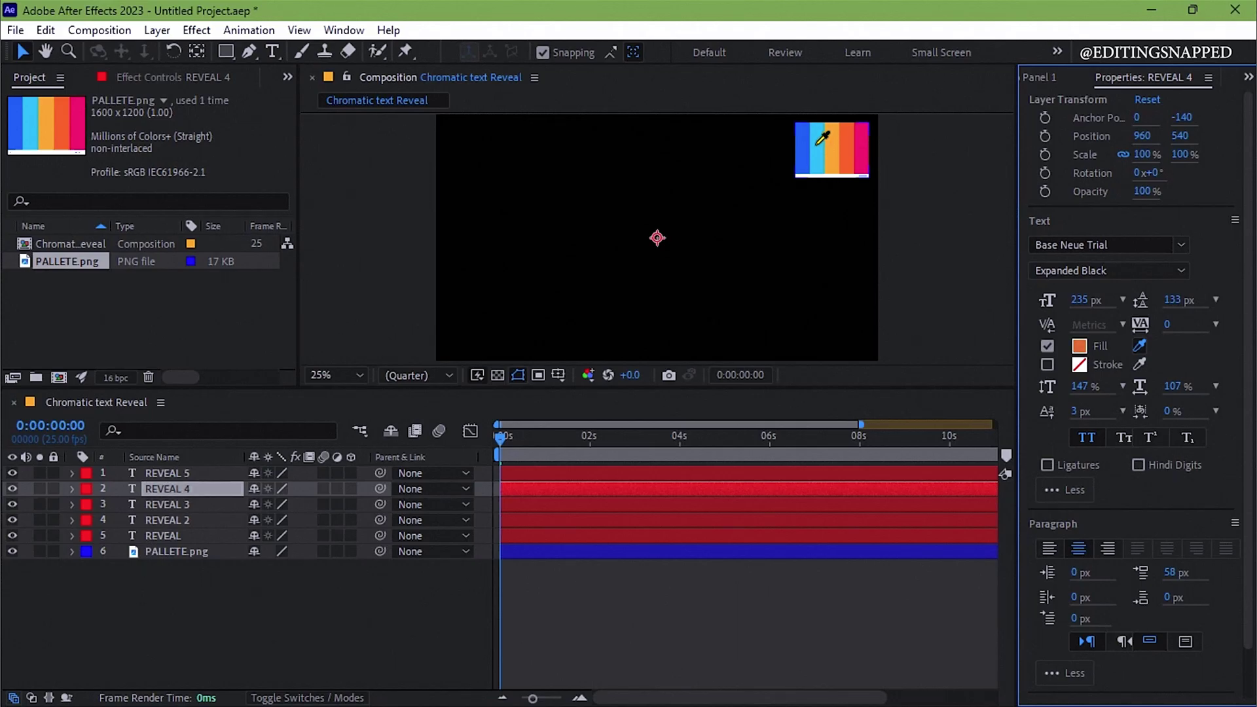
left_click(712, 473)
left_click(1139, 346)
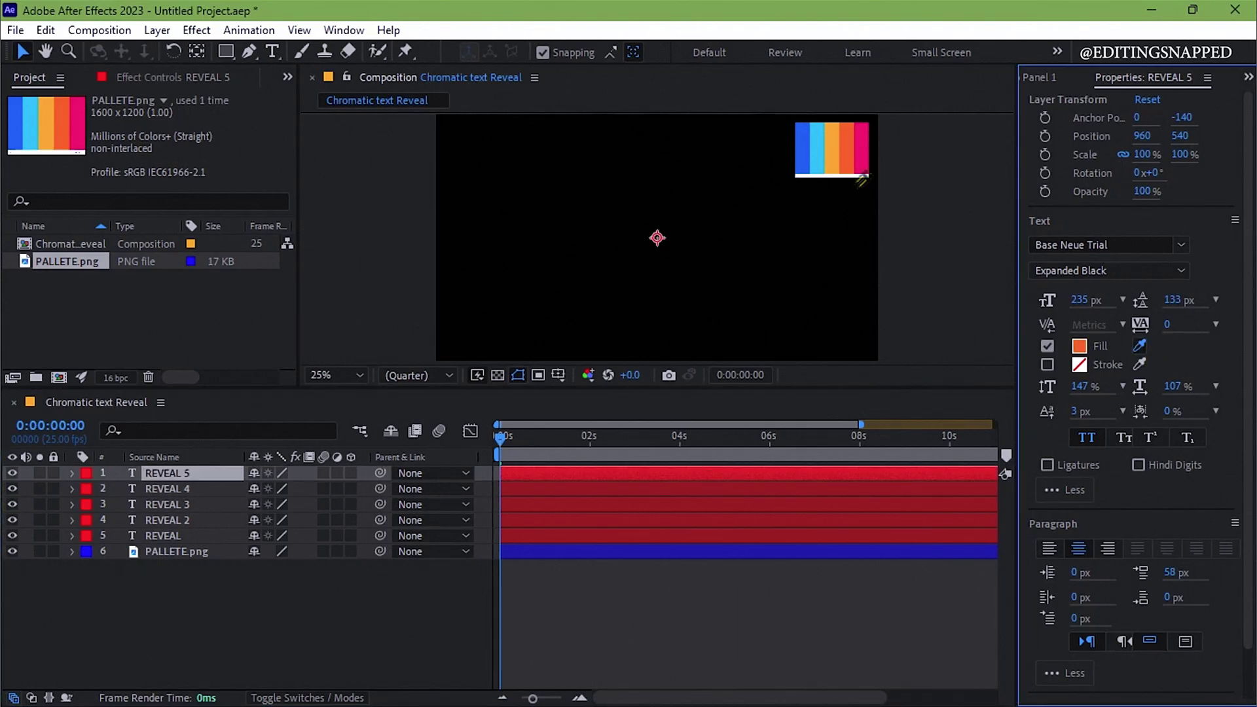
left_click_drag(673, 448, 496, 449)
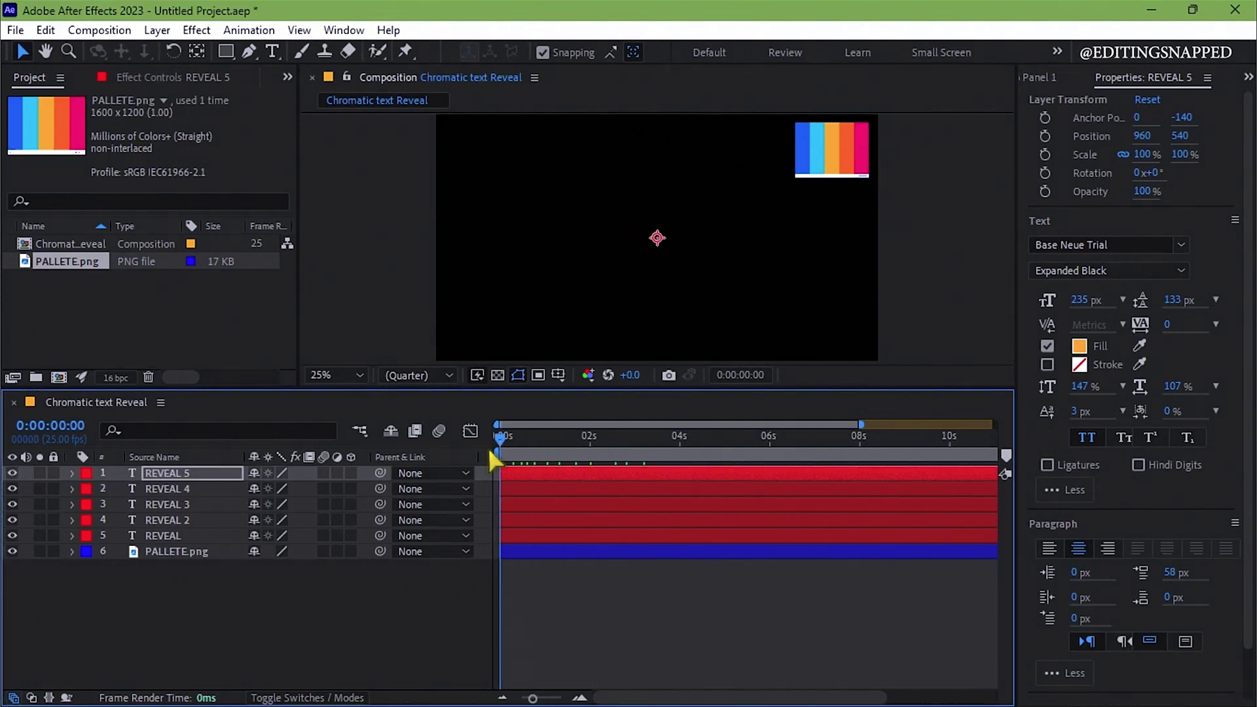
- Stagger the REVEAL layer start times slightly and preview the offset animation
key("equal")
left_click(533, 523)
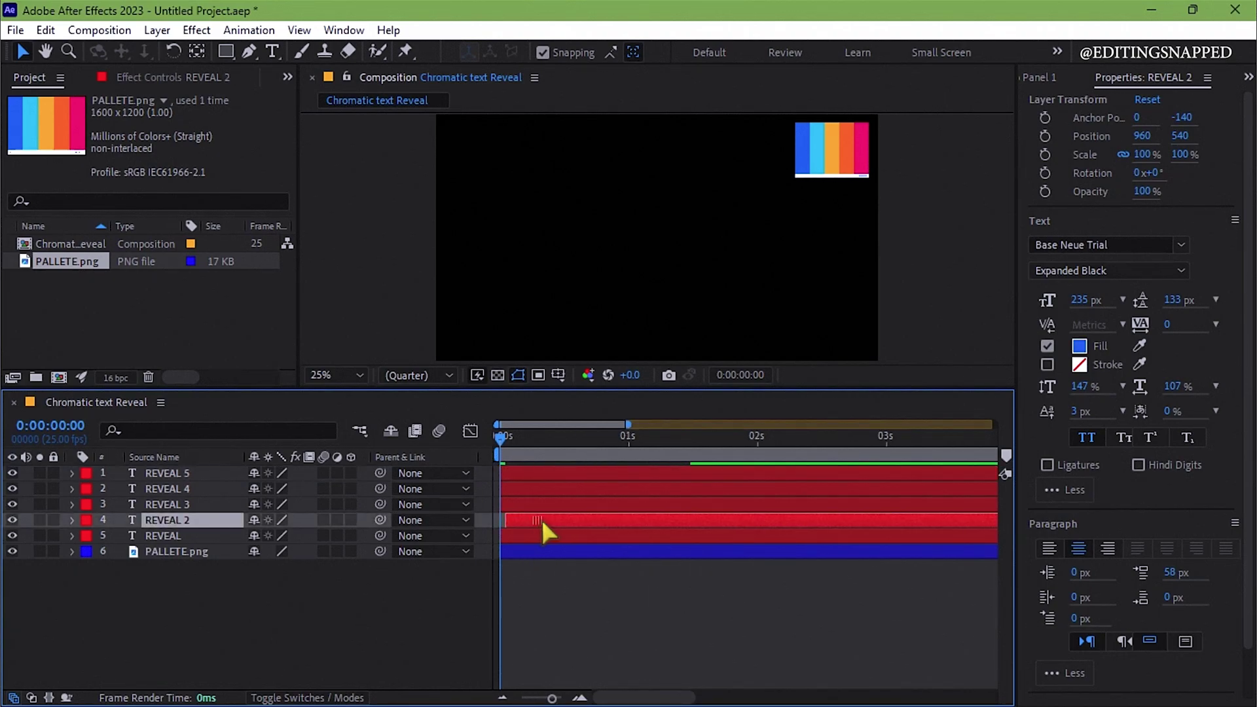
left_click_drag(529, 507, 562, 473)
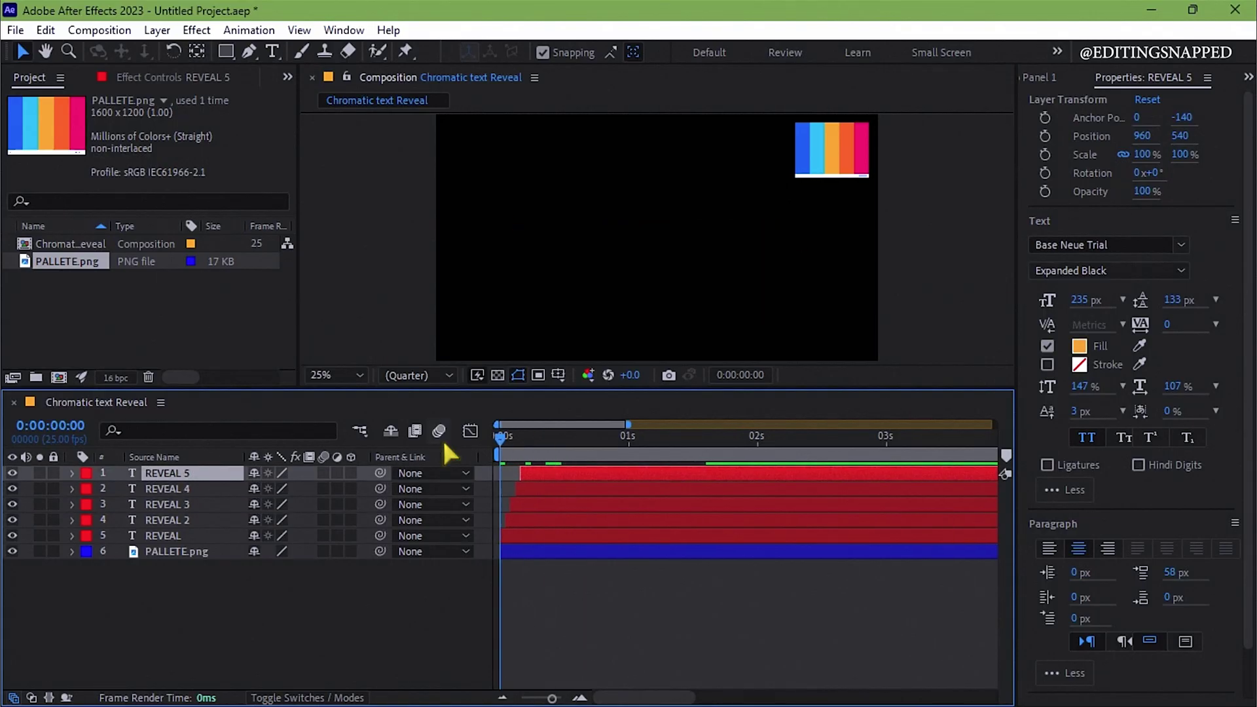
key("space")
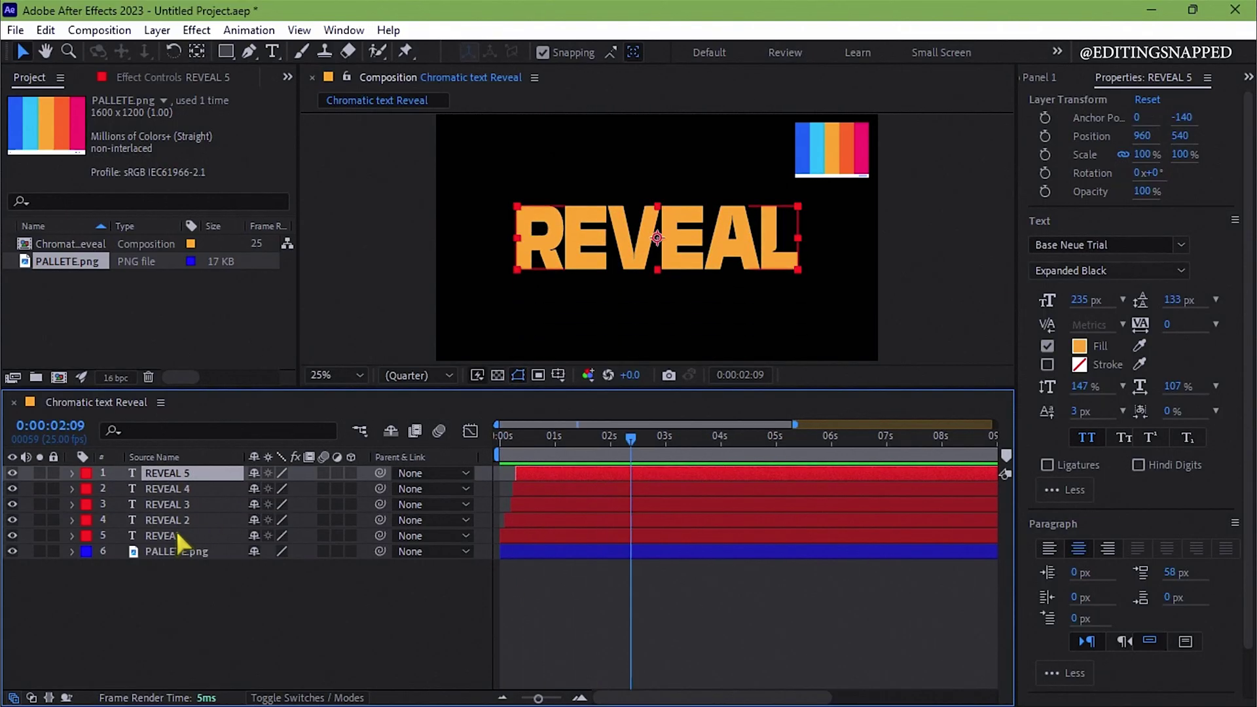
- Enable motion blur on all five REVEAL layers and precompose them as Main
left_click(172, 536, "shift")
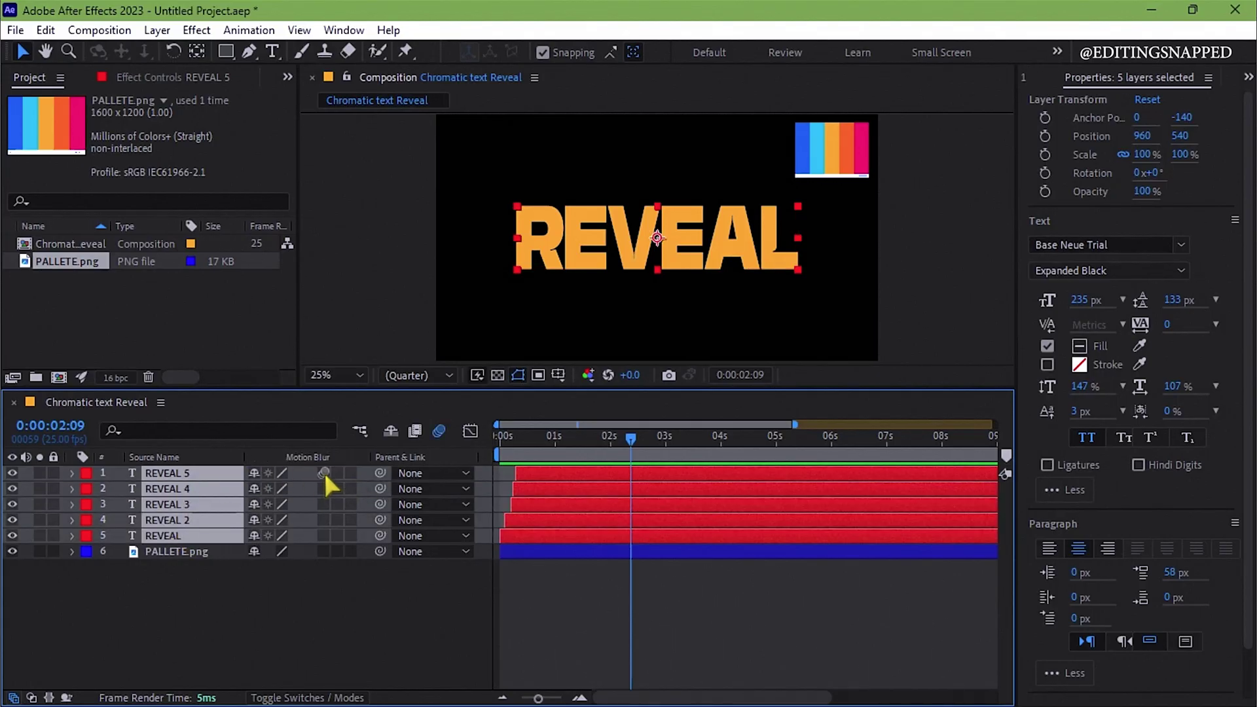
left_click(324, 487)
right_click(175, 504)
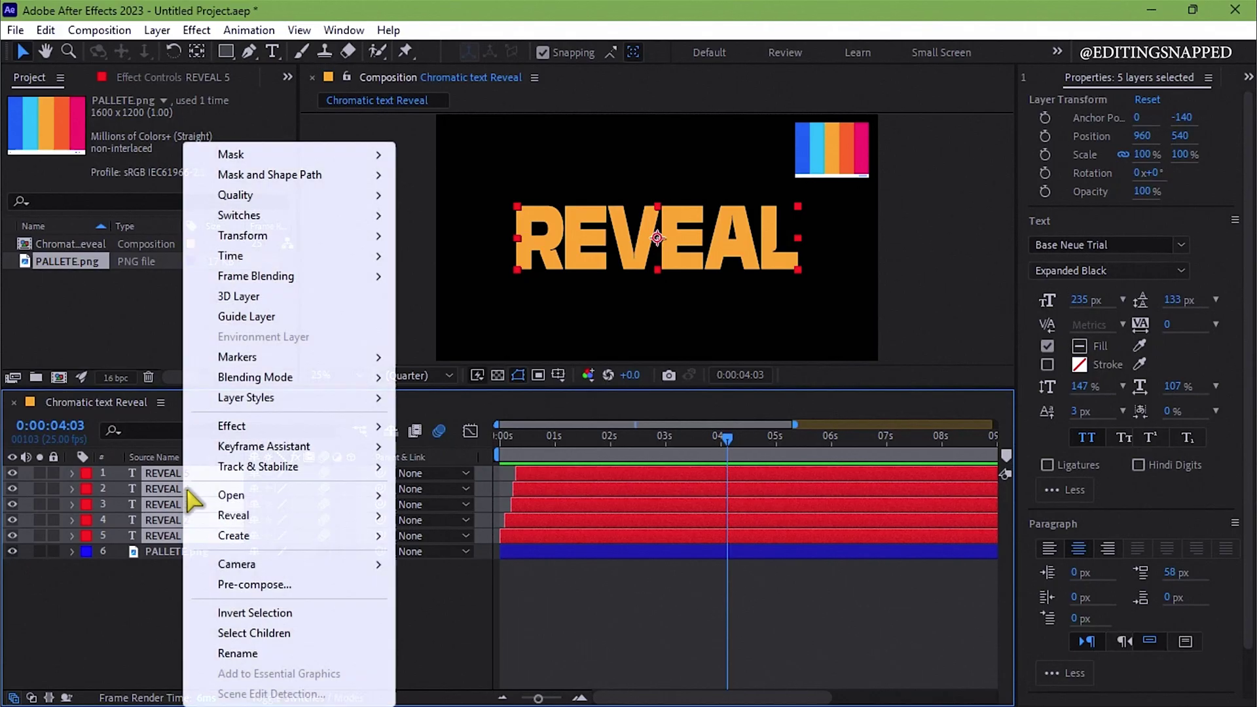
left_click(254, 583)
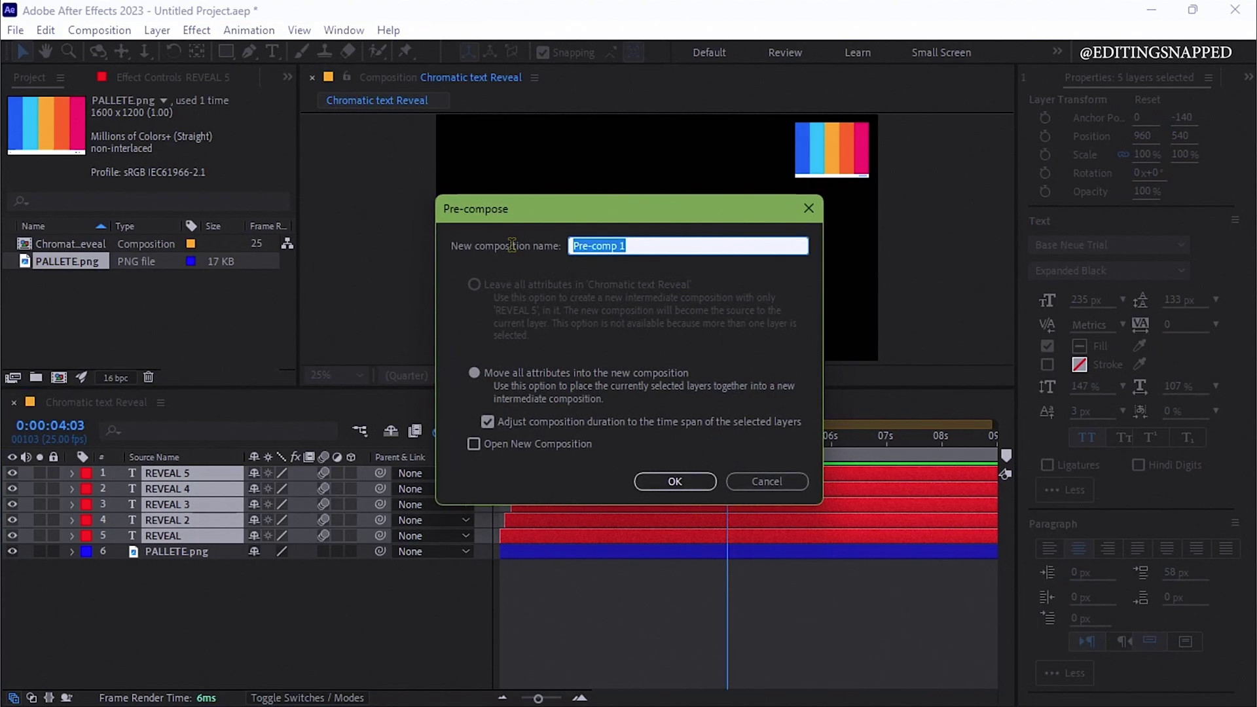
type("Main")
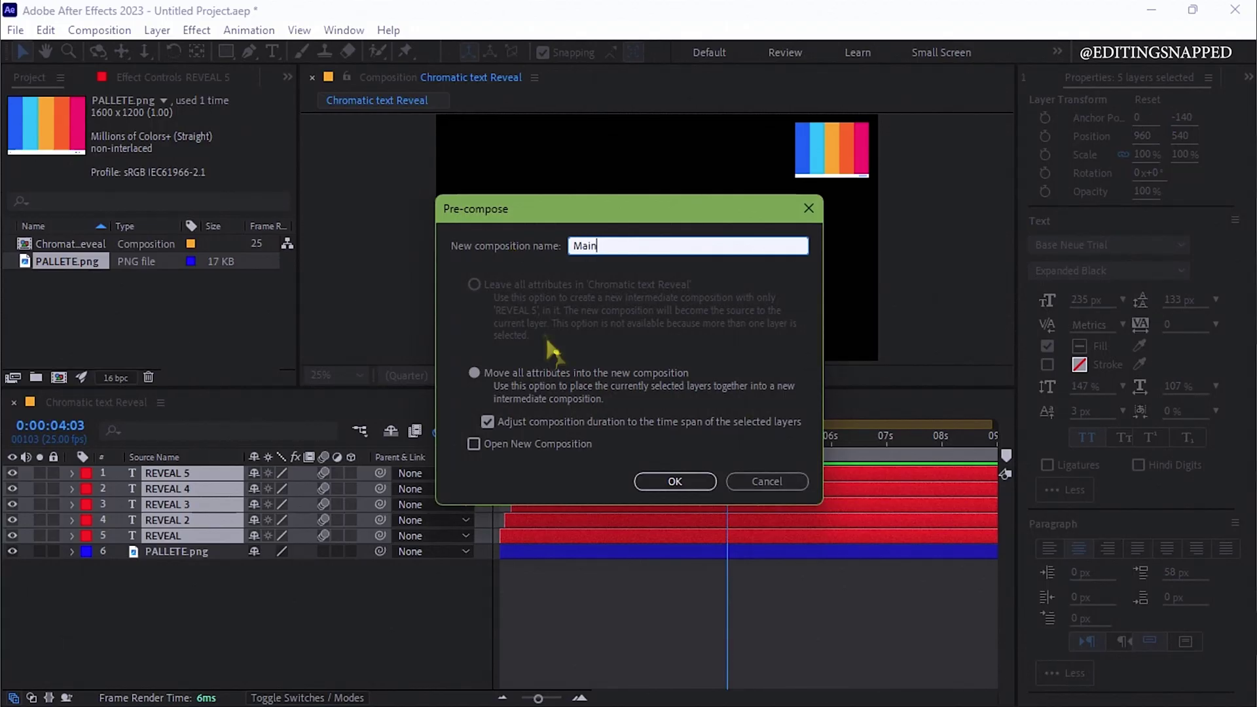
left_click(675, 481)
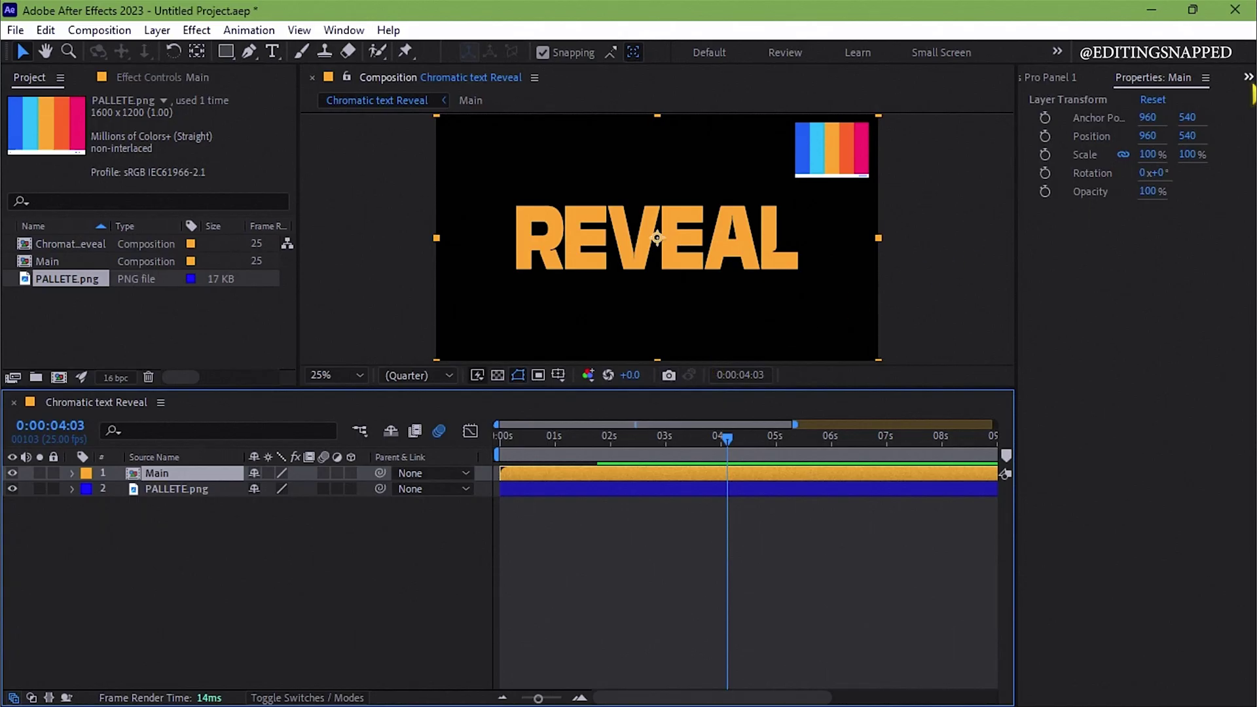
- Apply the Noise effect to Main with Amount of Noise at 10%
left_click(1248, 78)
left_click(1189, 91)
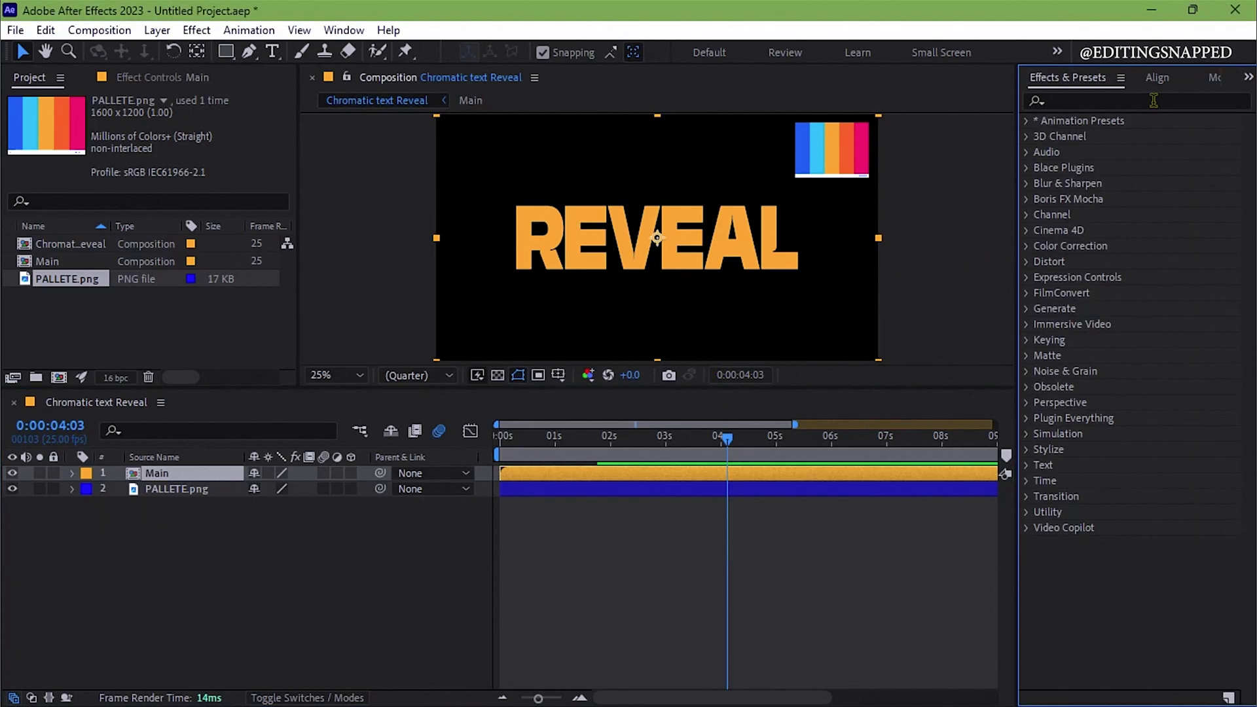
left_click(1151, 101)
type("noise")
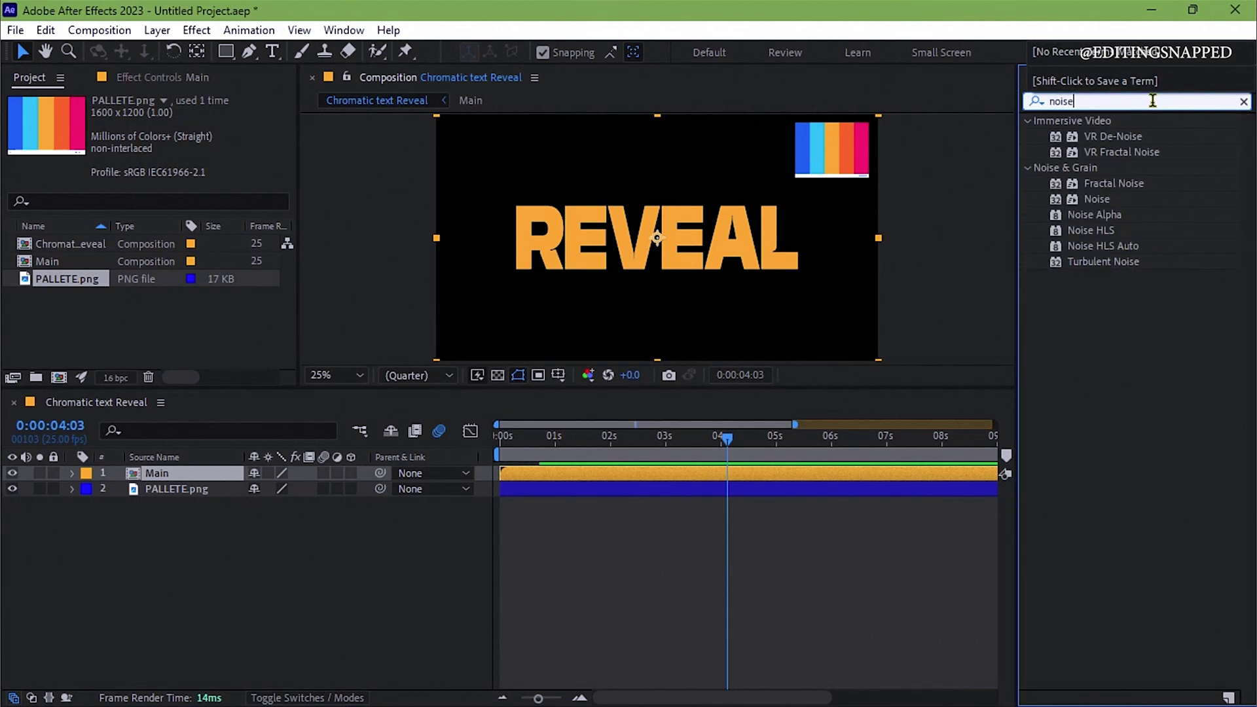
left_click_drag(1096, 198, 696, 473)
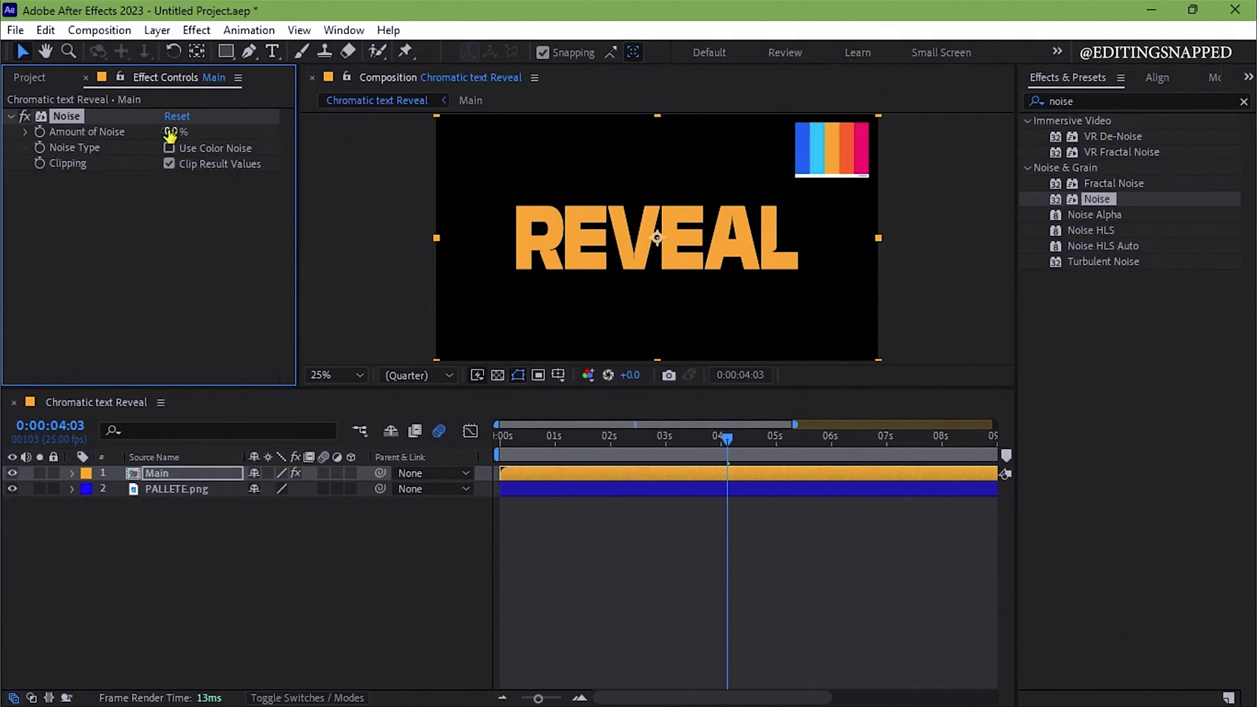
left_click(174, 131)
type("0")
key("Return")
- Apply Deep Glow to Main with radius 120 and exposure 0.90
left_click(1087, 102)
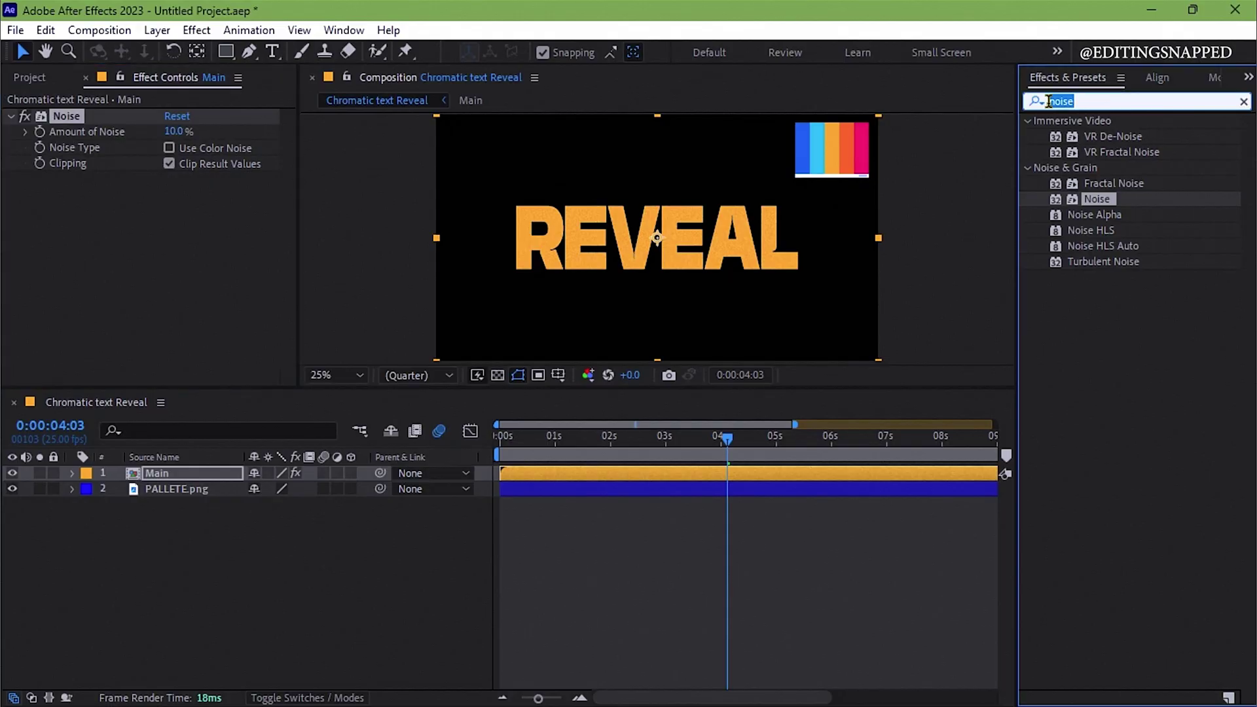
key("ctrl+a")
type("dee")
type("gl,")
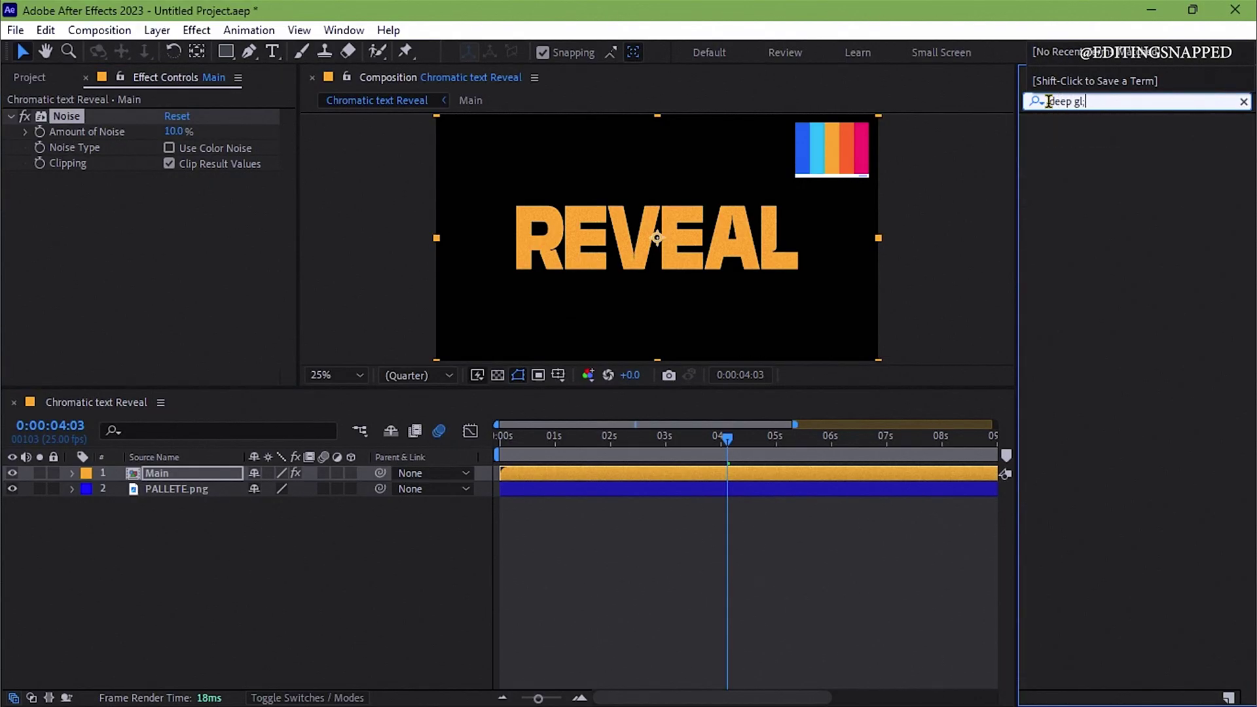
key("BackSpace")
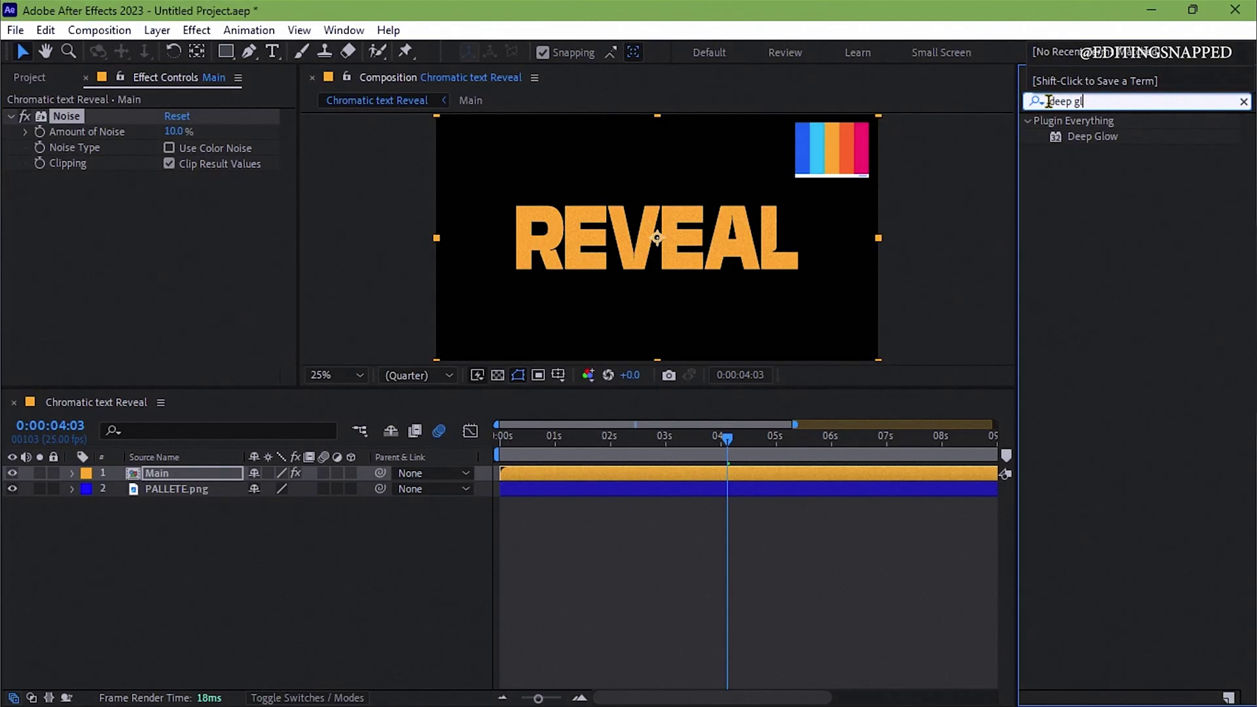
type("ow")
mouse_move(1091, 137)
left_mouse_down()
mouse_move(1026, 177)
mouse_move(749, 474)
left_mouse_up()
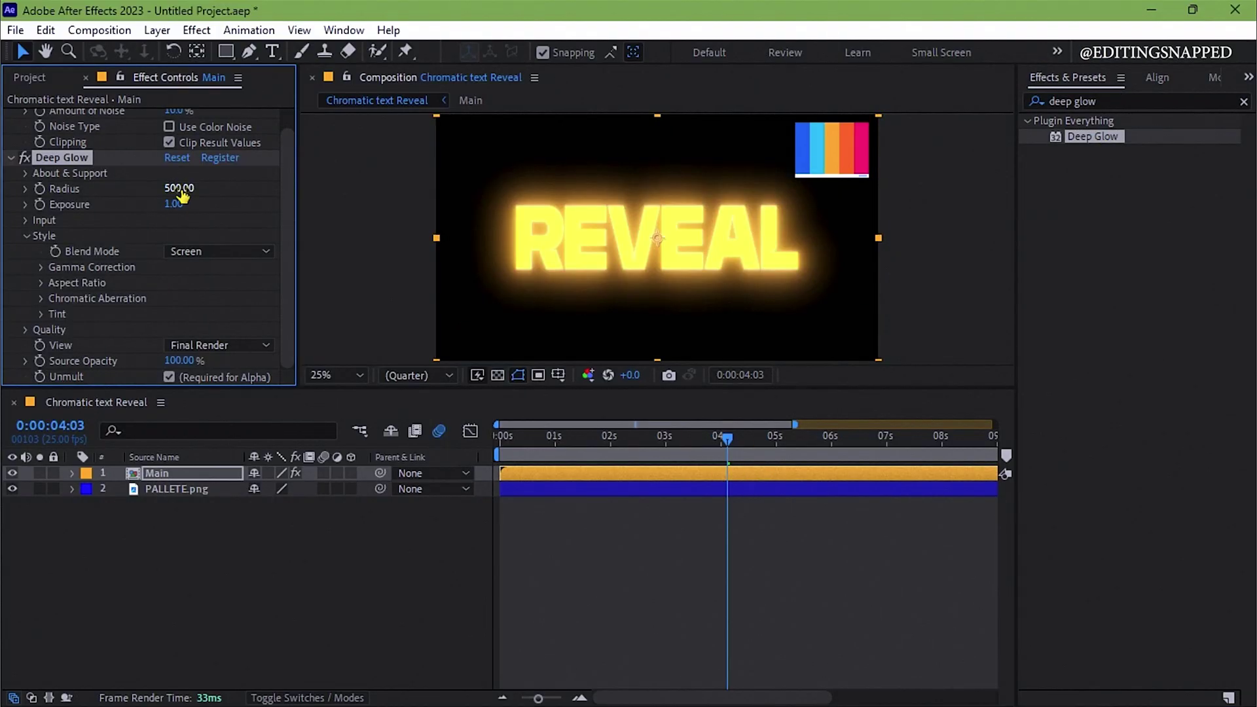
left_click(181, 188)
type("120")
key("Return")
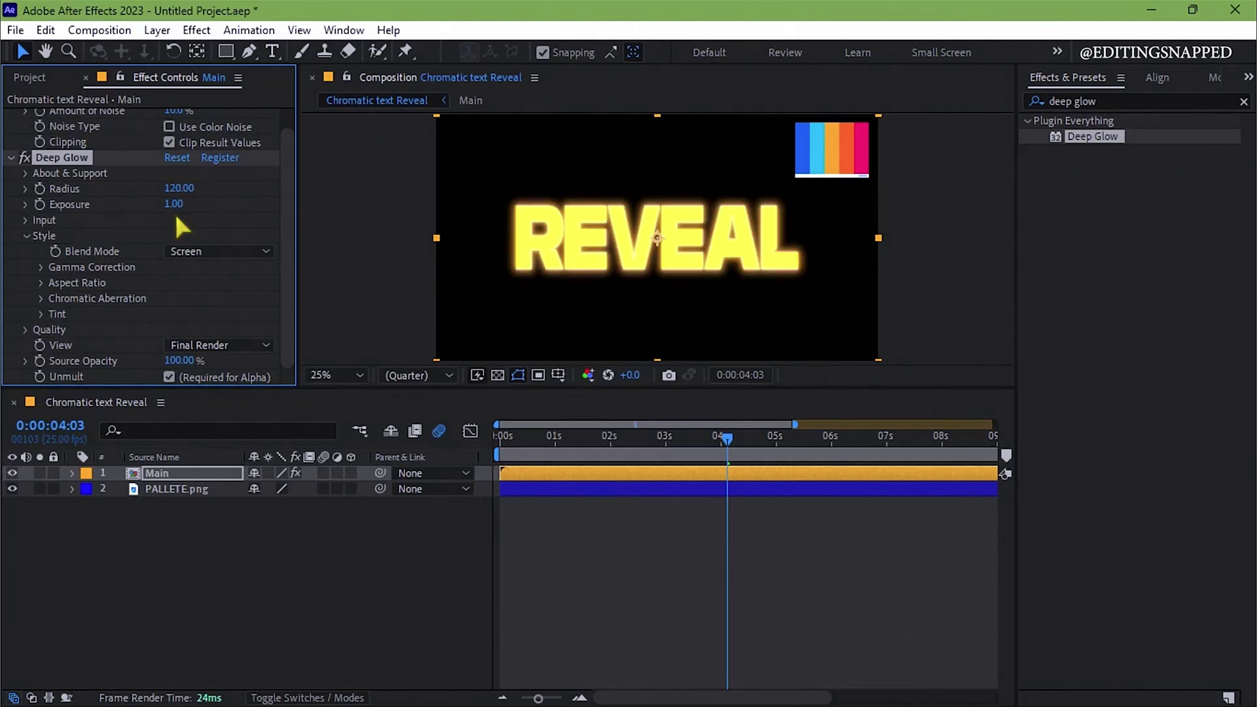
left_click(174, 204)
type("0.9")
- Set Deep Glow to Add blending with 0.90% chromatic aberration and preview from the start
left_click(218, 252)
left_click(202, 295)
left_click(45, 298)
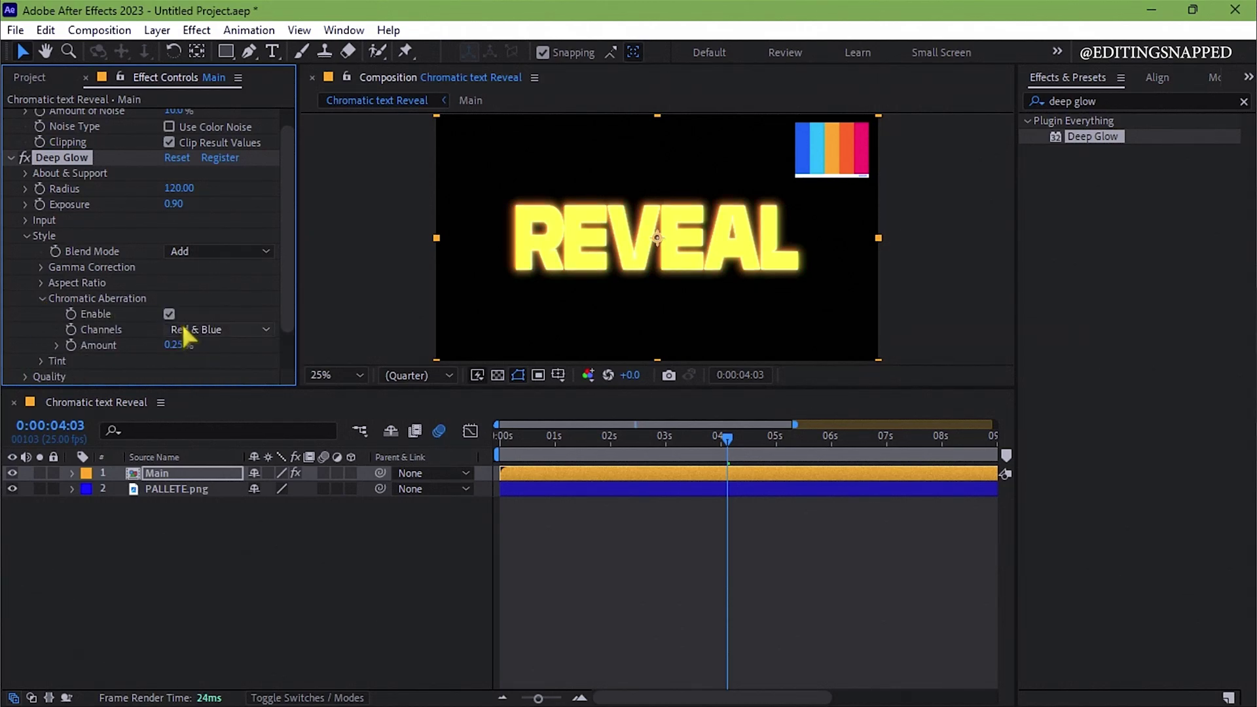
left_click(177, 345)
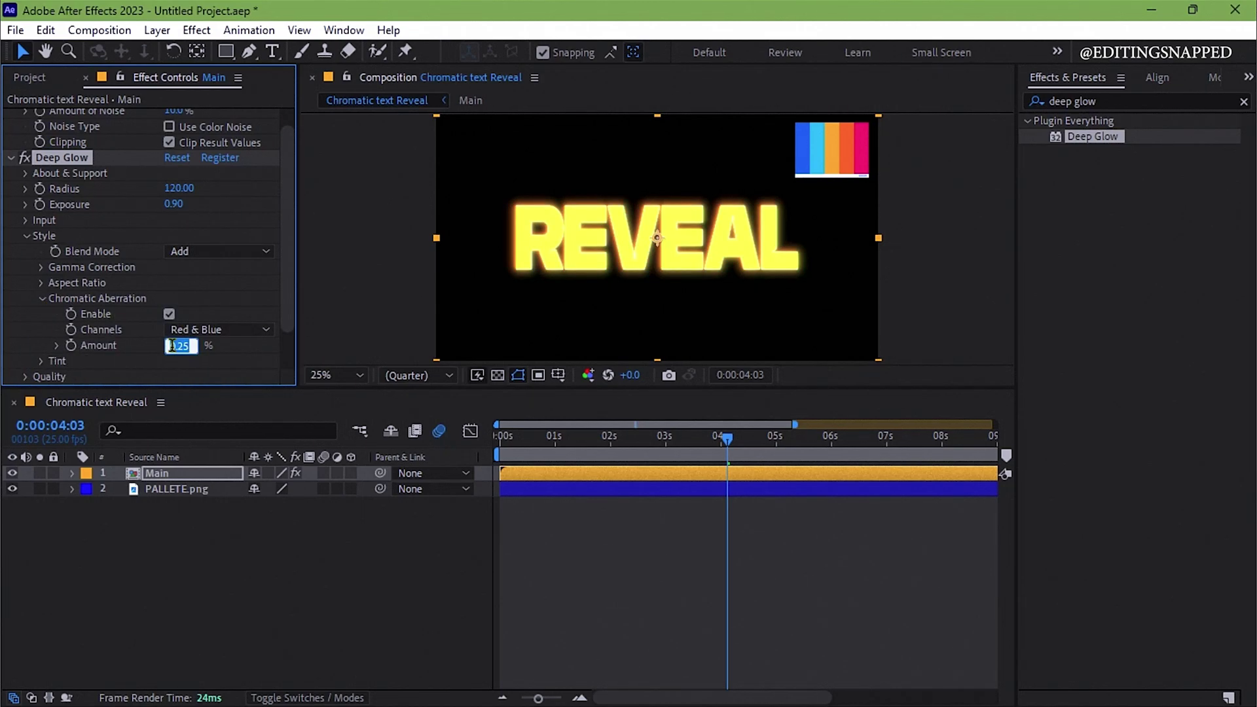
type("1")
key("Return")
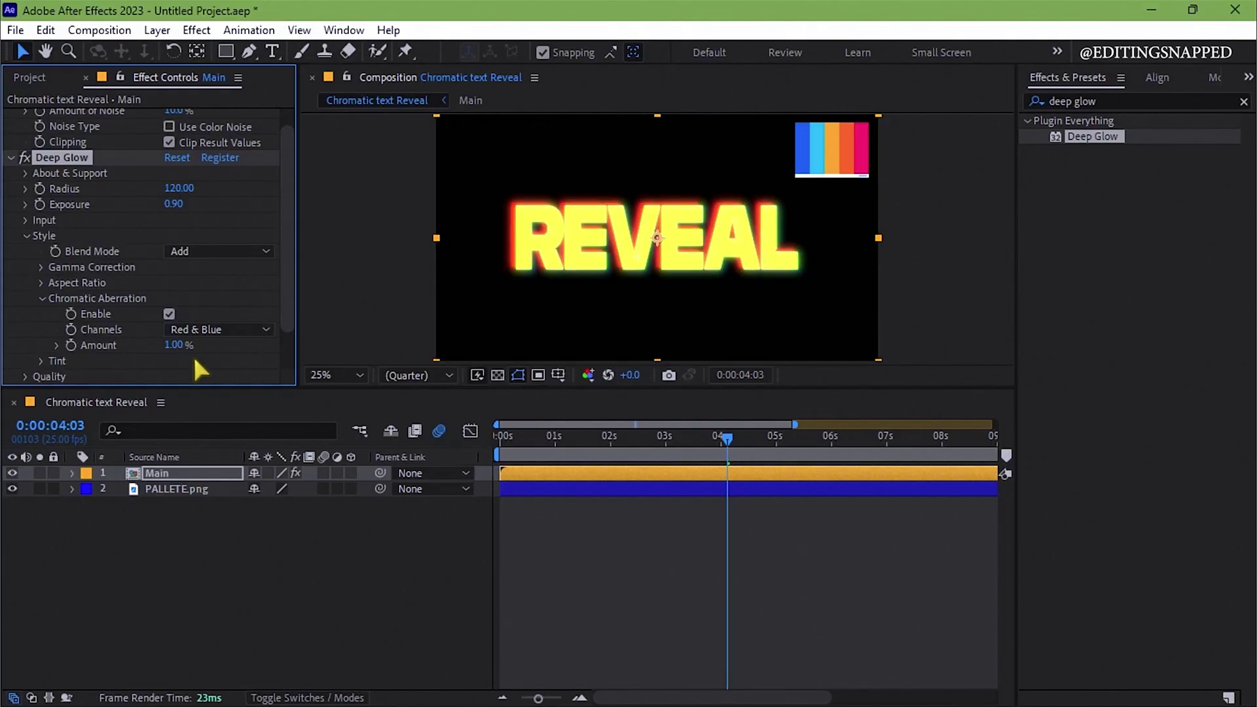
scroll(199, 371, "down", 3)
key("Home")
key("space")
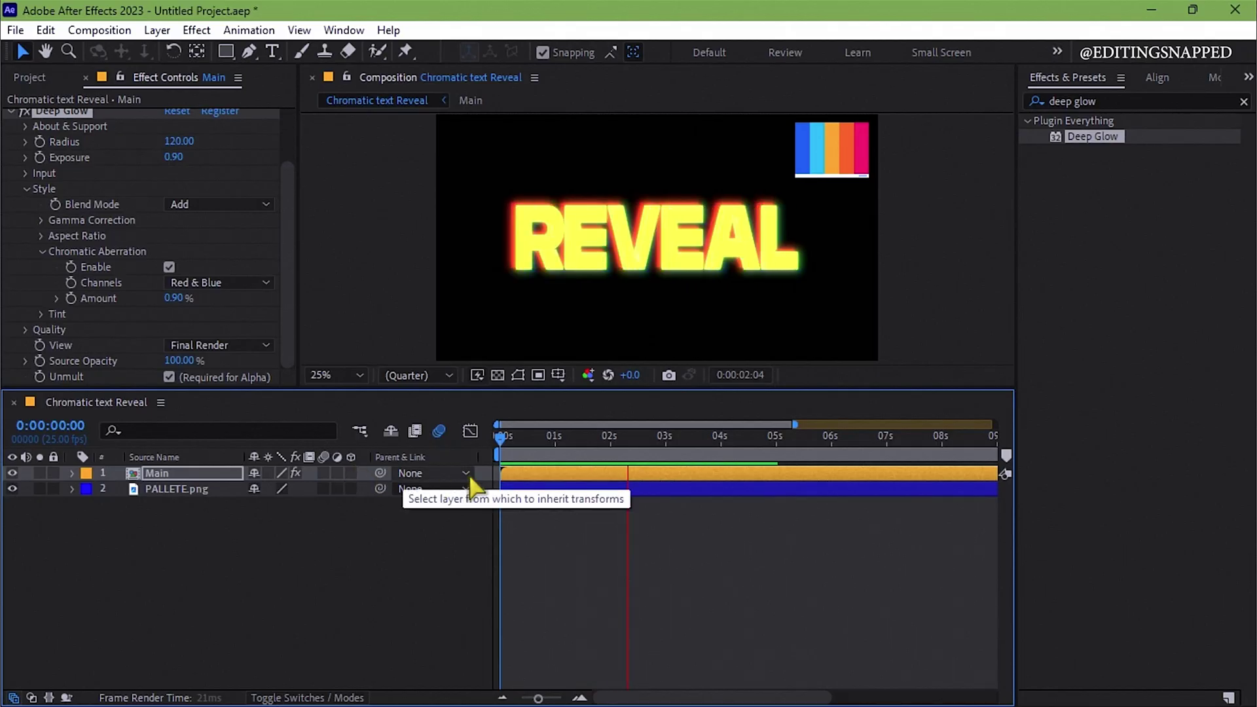
- Scrub the playhead back toward the start to inspect the glow on an early frame
left_click_drag(569, 437, 538, 438)
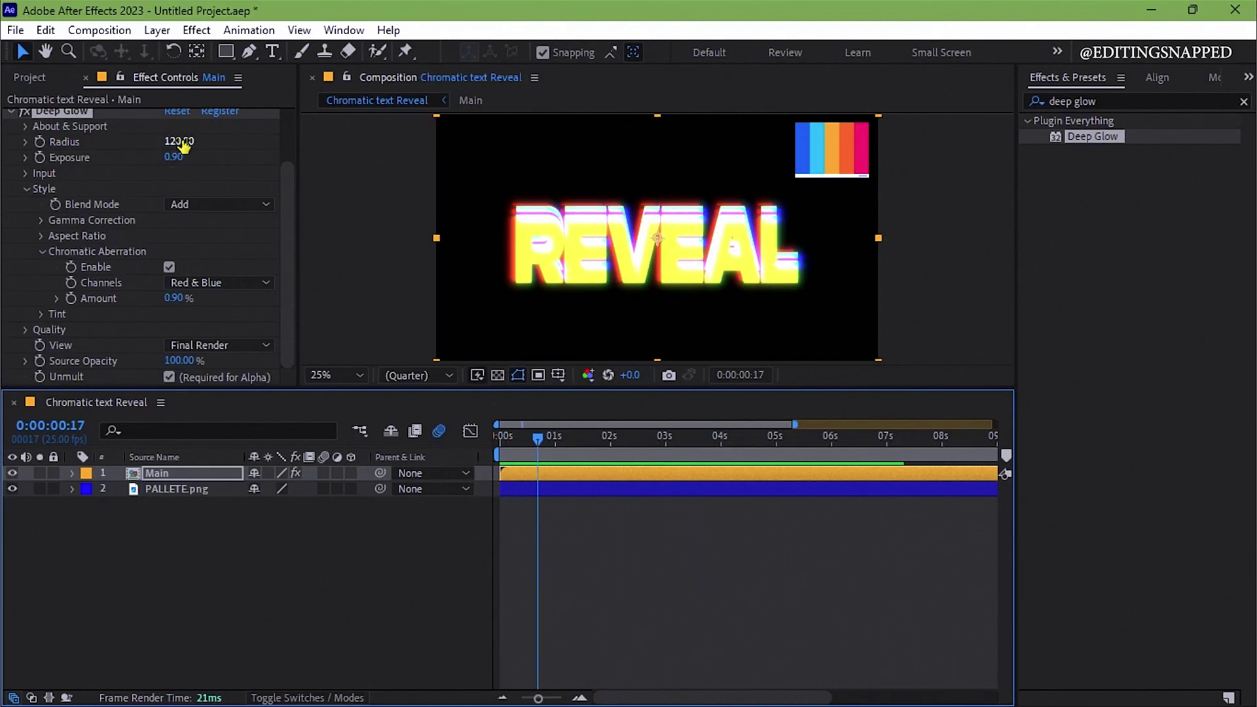